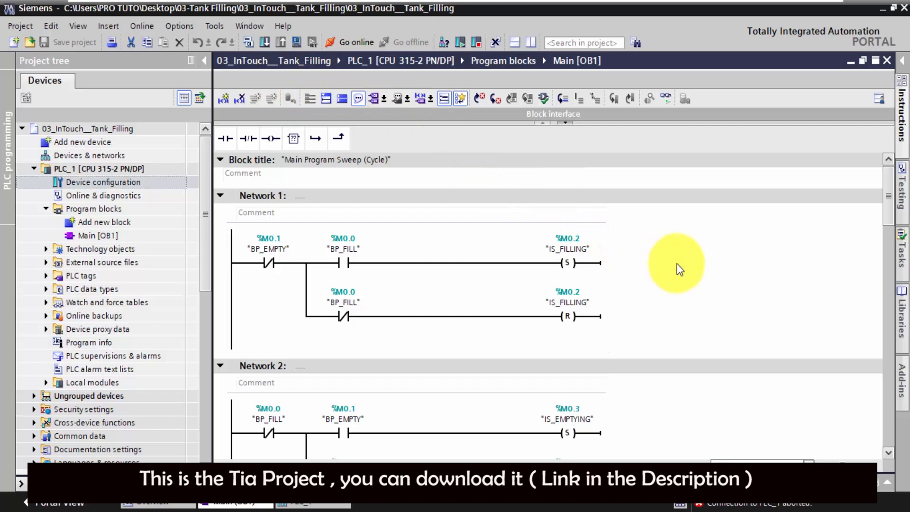
Give Network 7 of the Main [OB1] block the title "Output Valve_IN".
scroll(677, 264, "down", 4)
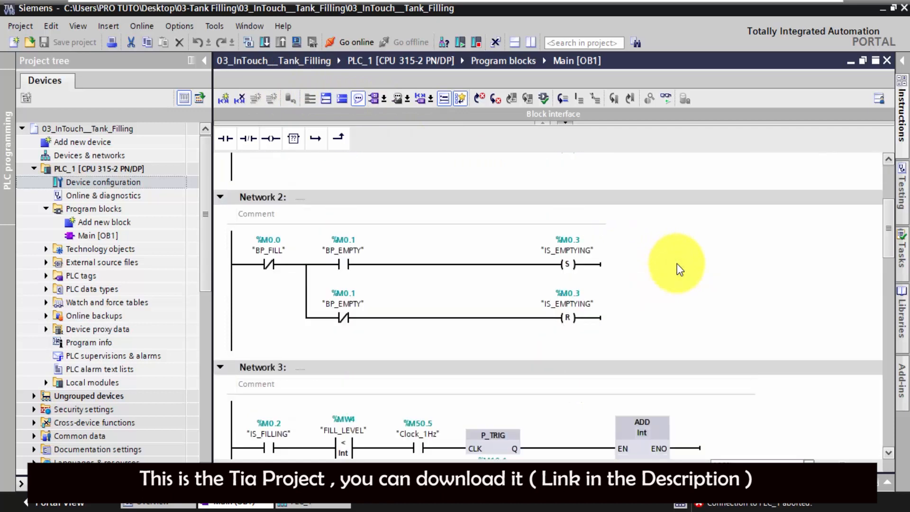
scroll(677, 263, "down", 10)
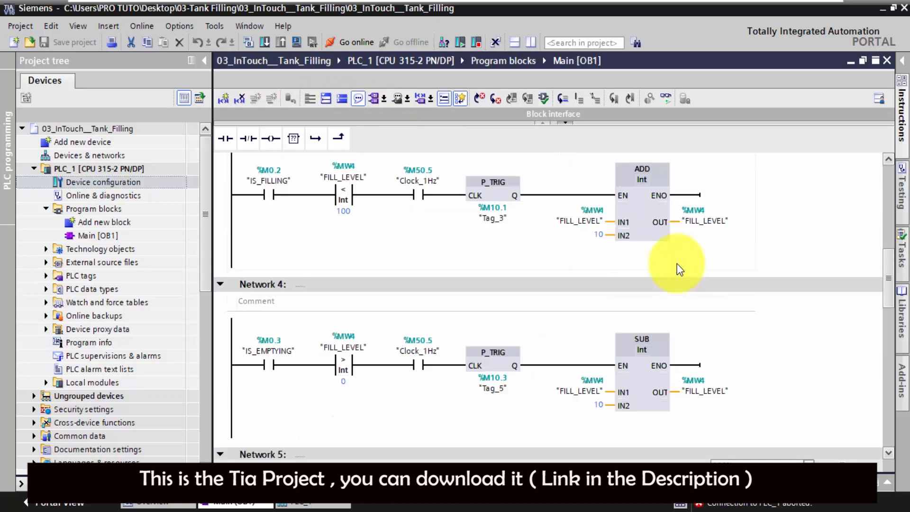
scroll(676, 263, "down", 6)
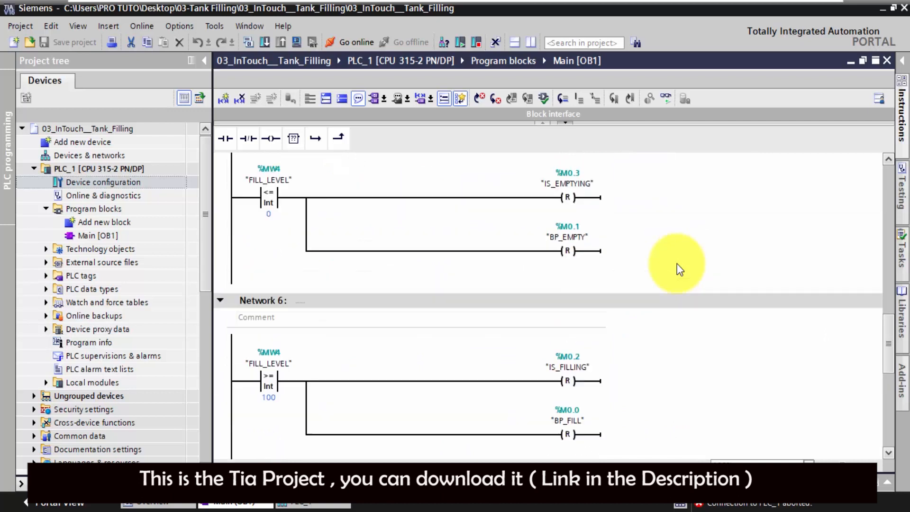
scroll(677, 263, "down", 4)
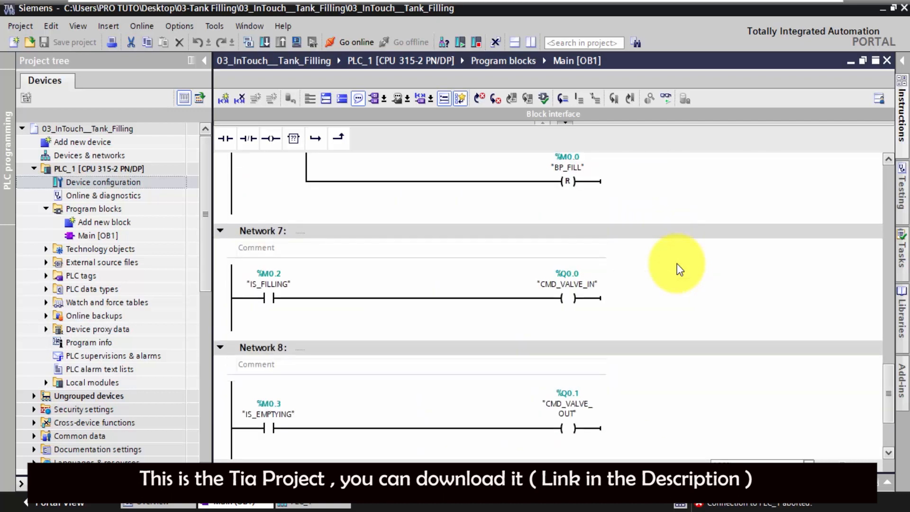
scroll(447, 260, "down", 2)
scroll(447, 260, "up", 2)
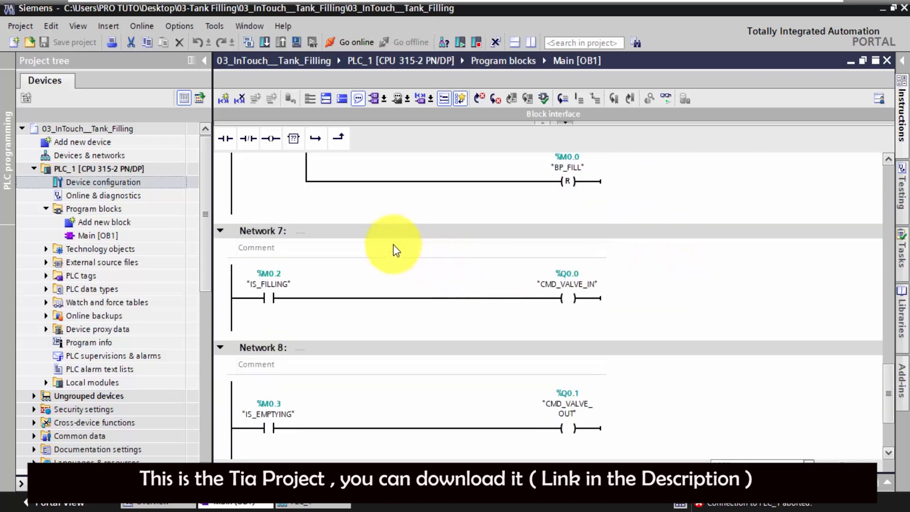
left_click(371, 233)
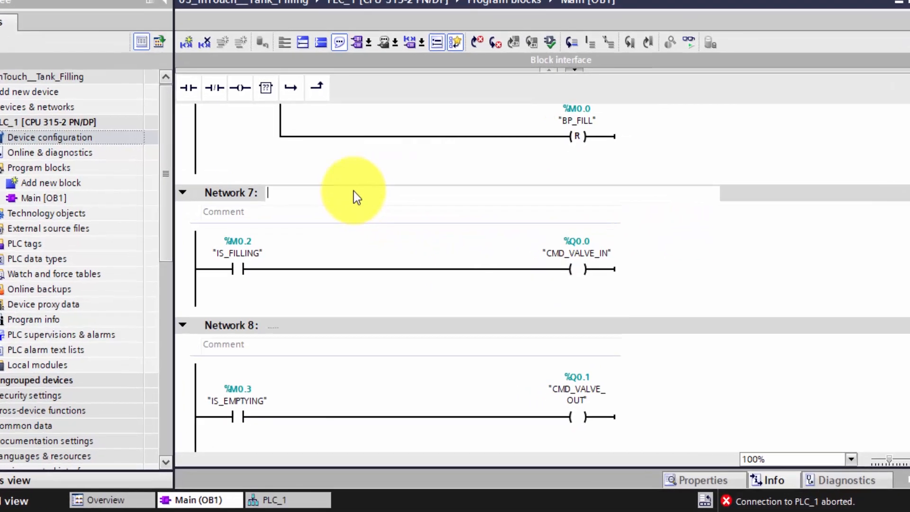
type("Output")
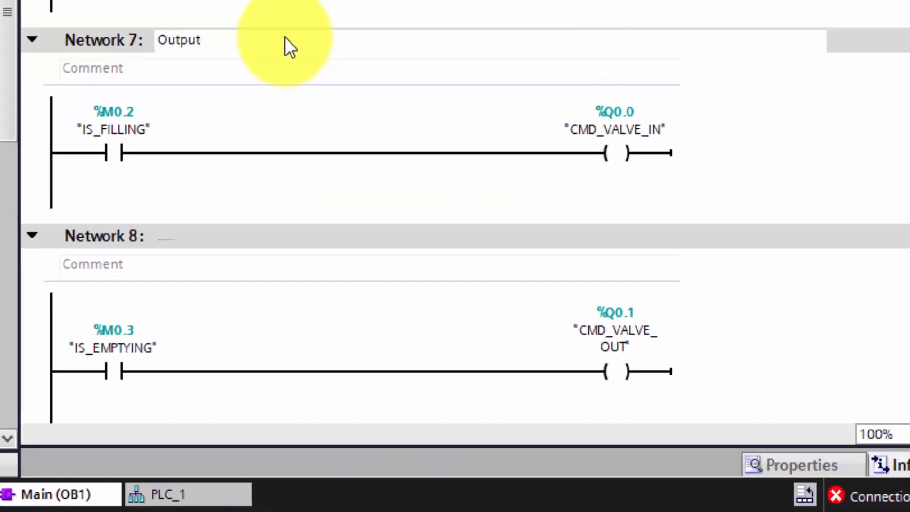
type(" Va")
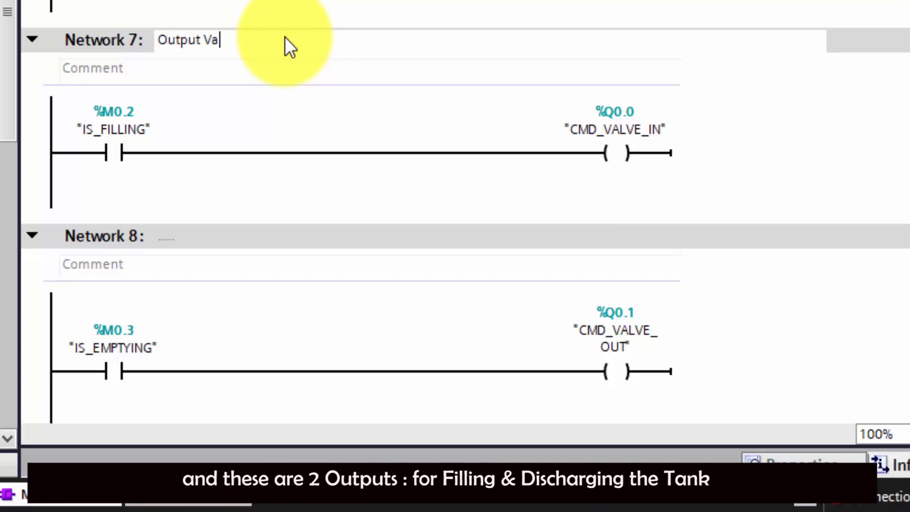
type("lve_IN")
key("Return")
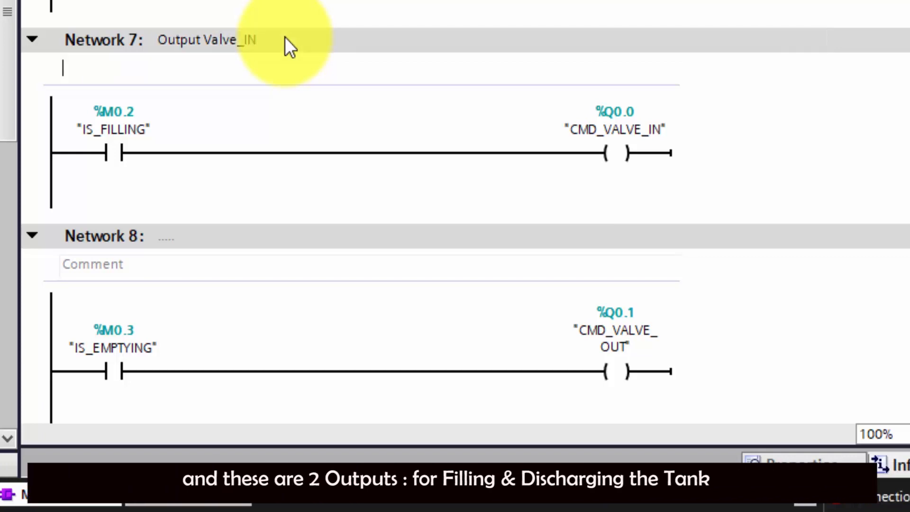
Copy the Network 7 title into Network 8 and change it to "Output Valve_OUT".
double_click(285, 37)
left_click_drag(285, 37, 157, 39)
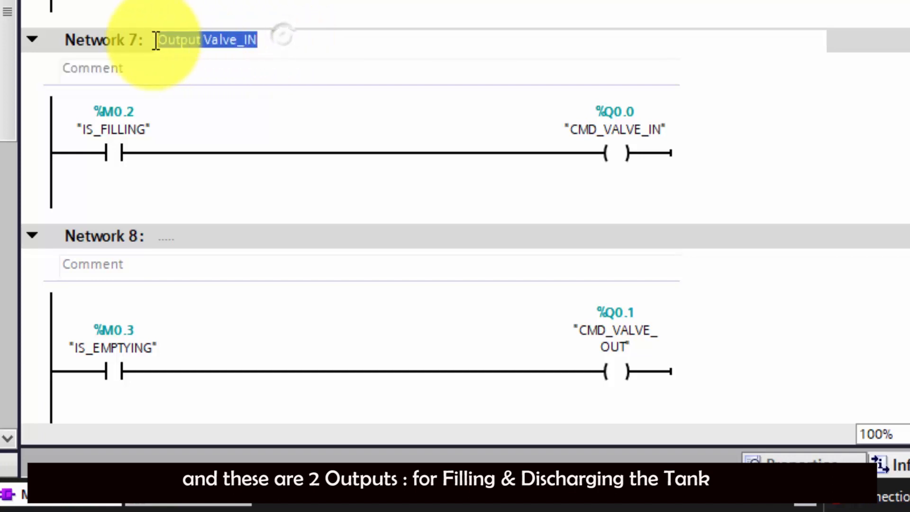
right_click(173, 42)
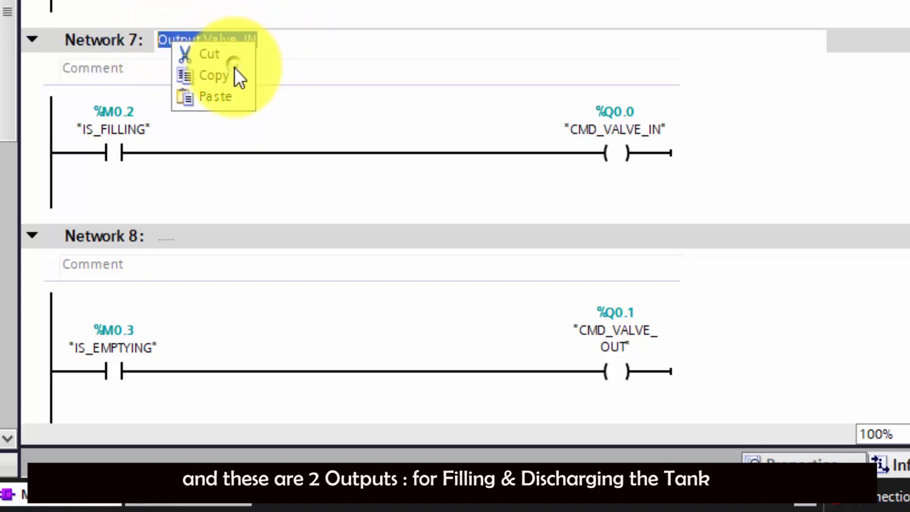
left_click(234, 73)
left_click(229, 235)
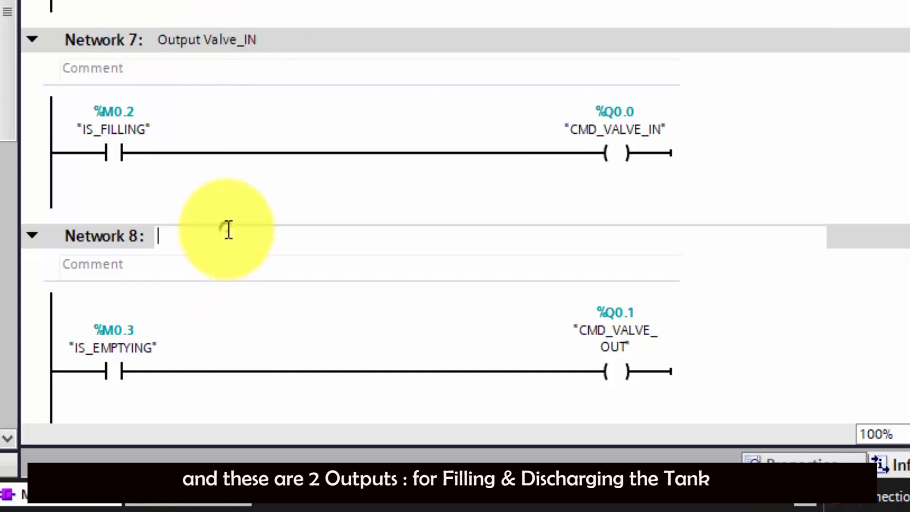
right_click(227, 230)
left_click(271, 285)
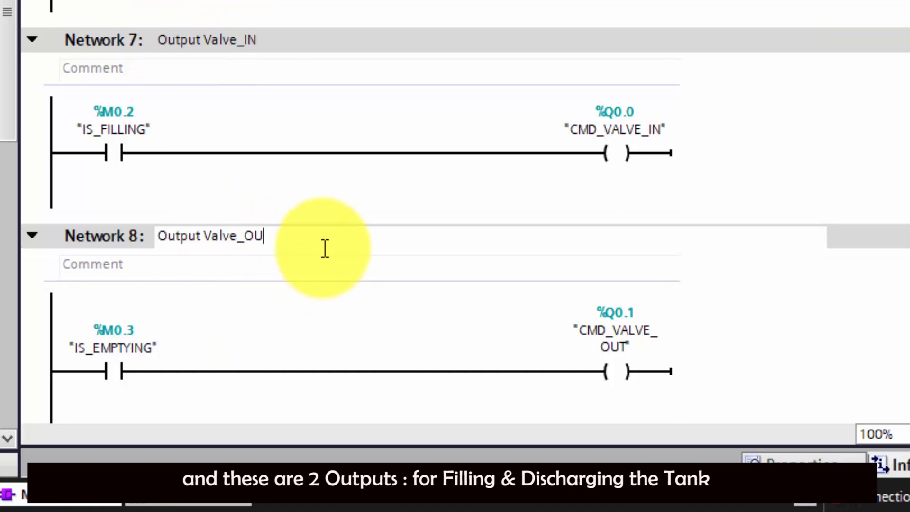
key("Return")
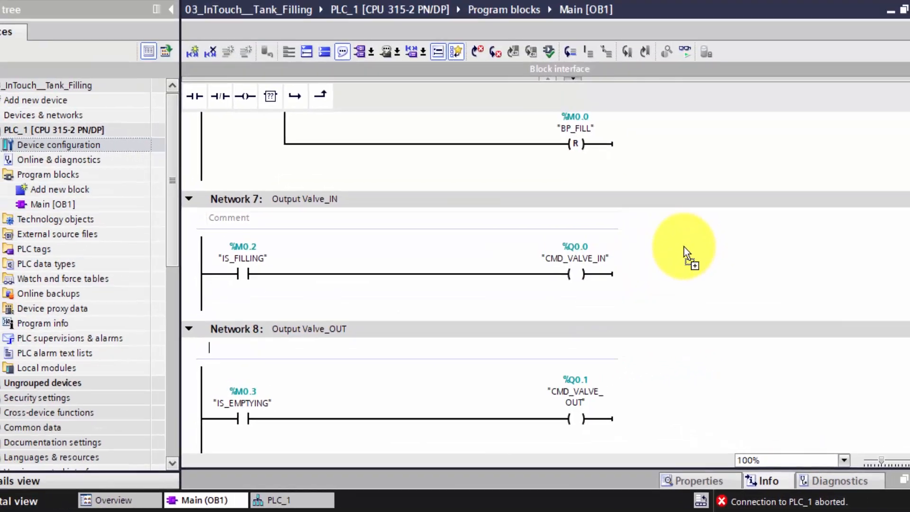
Select the CMD_VALVE_IN coil in Network 7 and the CMD_VALVE_OUT coil in Network 8 to inspect the two outputs.
left_click(775, 109)
left_click(571, 301)
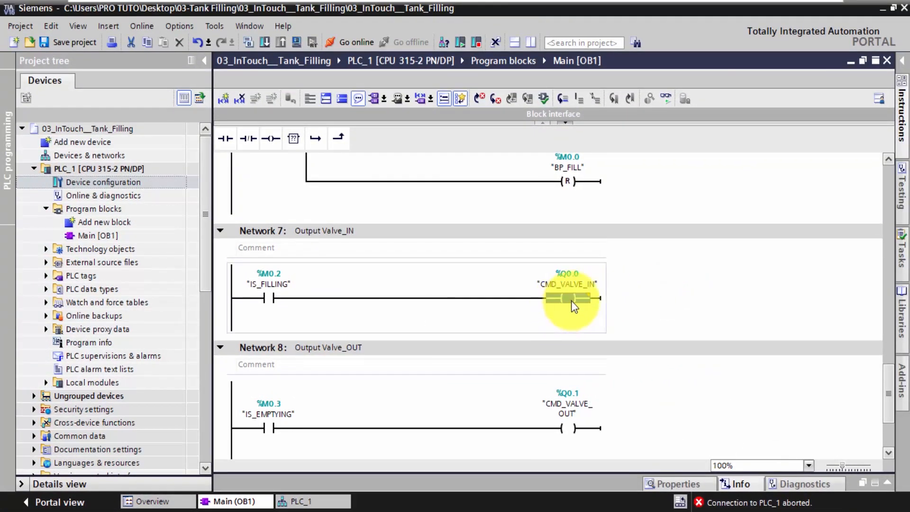
left_click(575, 428)
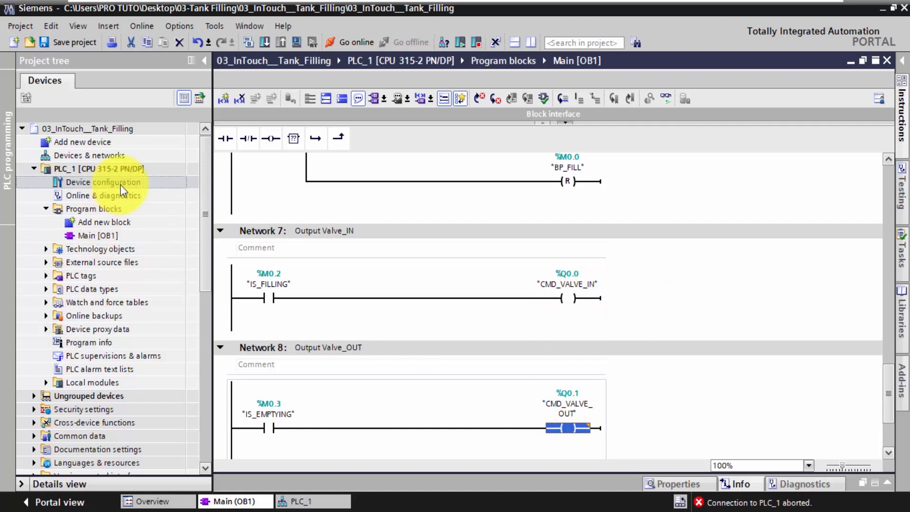
Open the device configuration of PLC_1 and examine the CPU's general properties and catalog information.
double_click(132, 182)
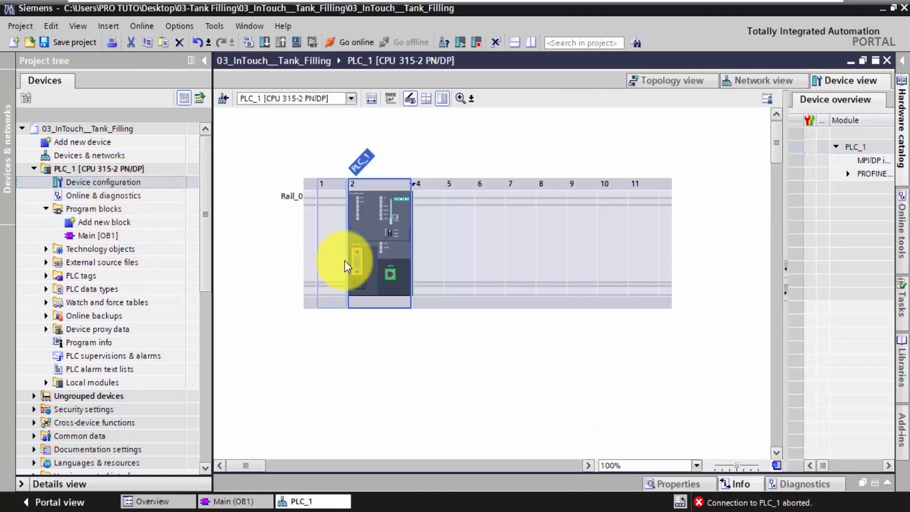
left_click(367, 222)
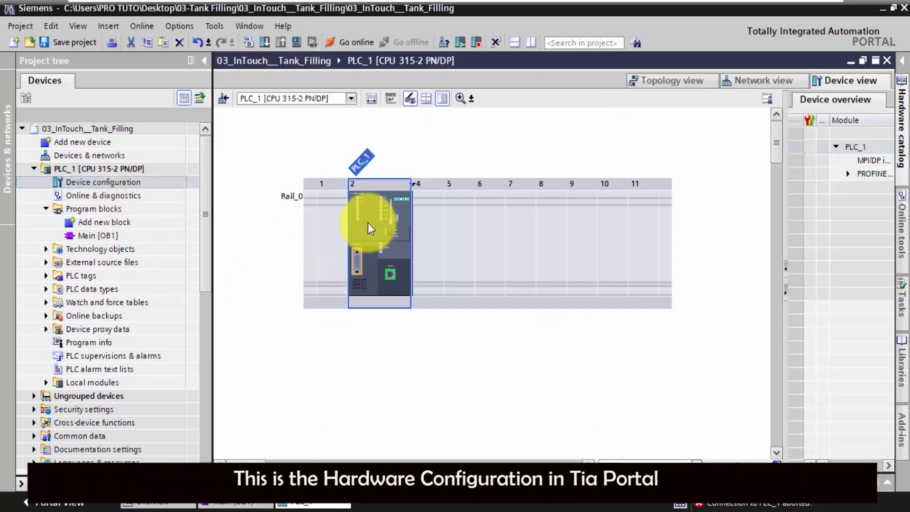
double_click(367, 223)
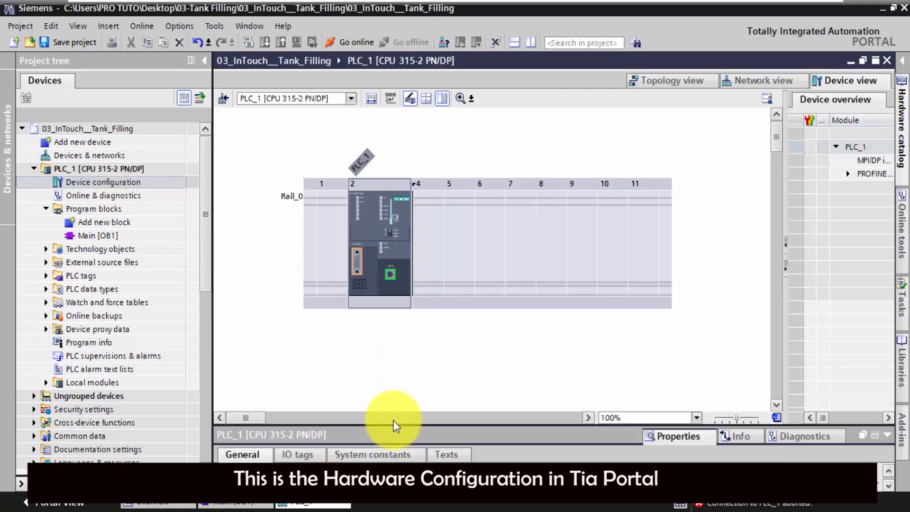
left_click_drag(393, 422, 373, 301)
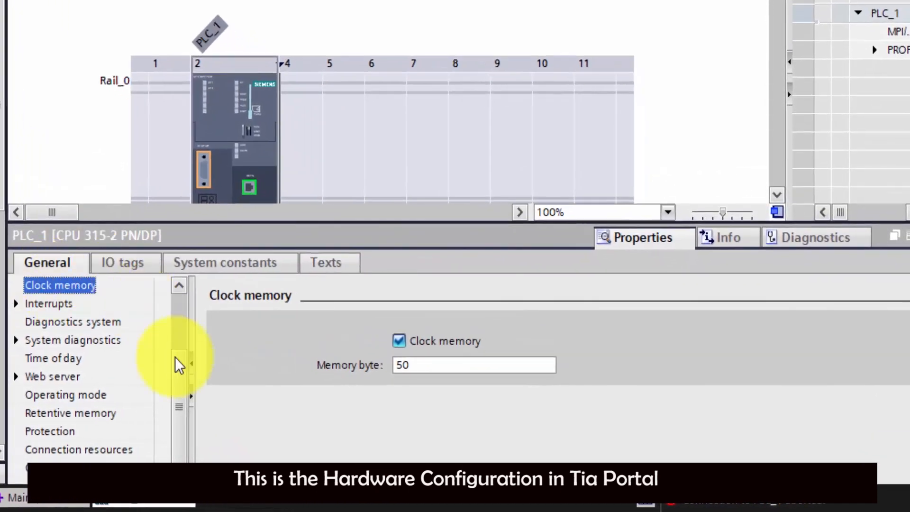
scroll(254, 353, "up", 1)
left_click_drag(185, 339, 190, 301)
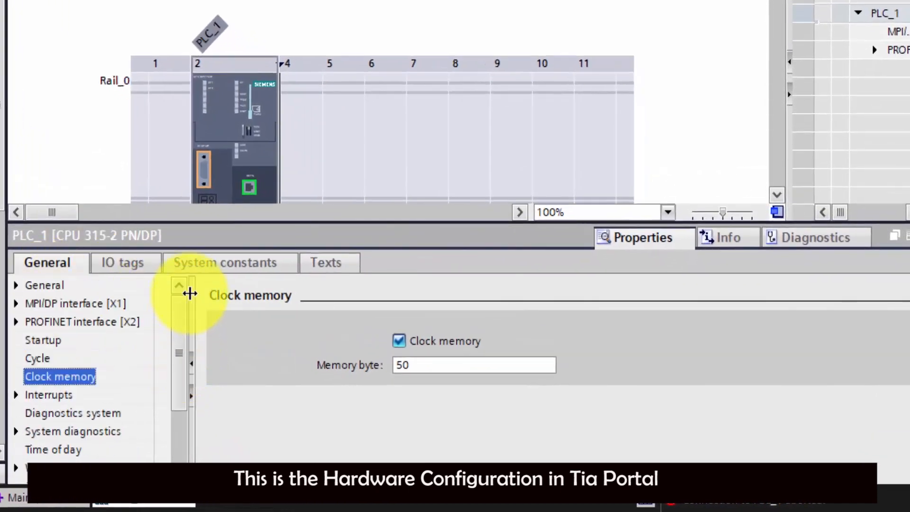
left_click(55, 286)
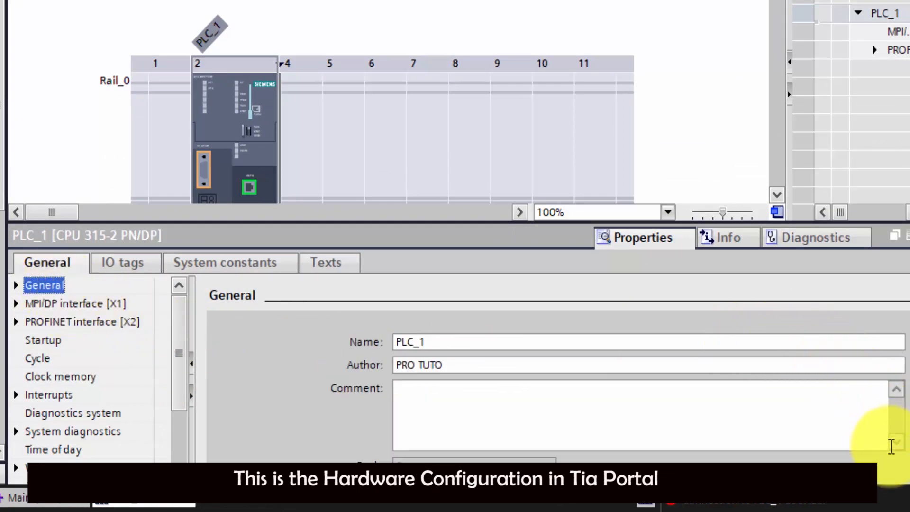
scroll(896, 455, "down", 6)
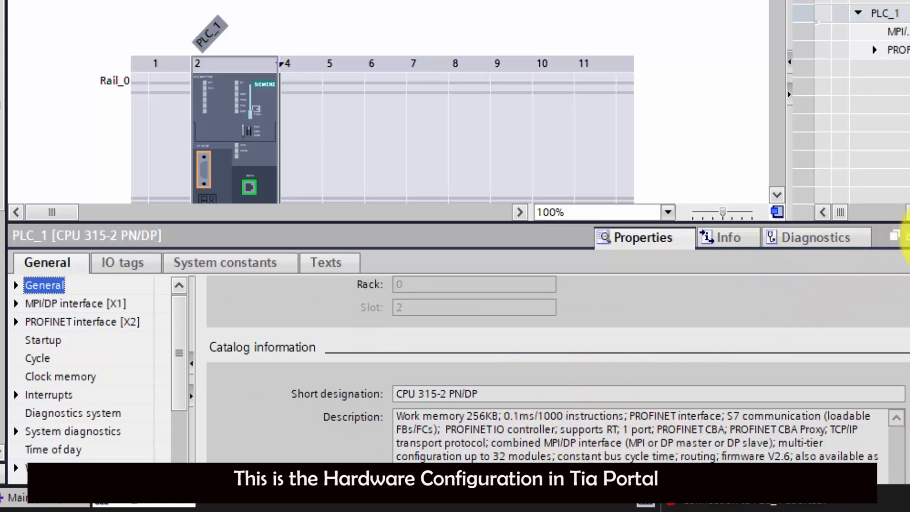
left_click(909, 236)
Check the subnet and IP protocol settings in the Ethernet addresses of the CPU's PROFINET interface.
double_click(253, 193)
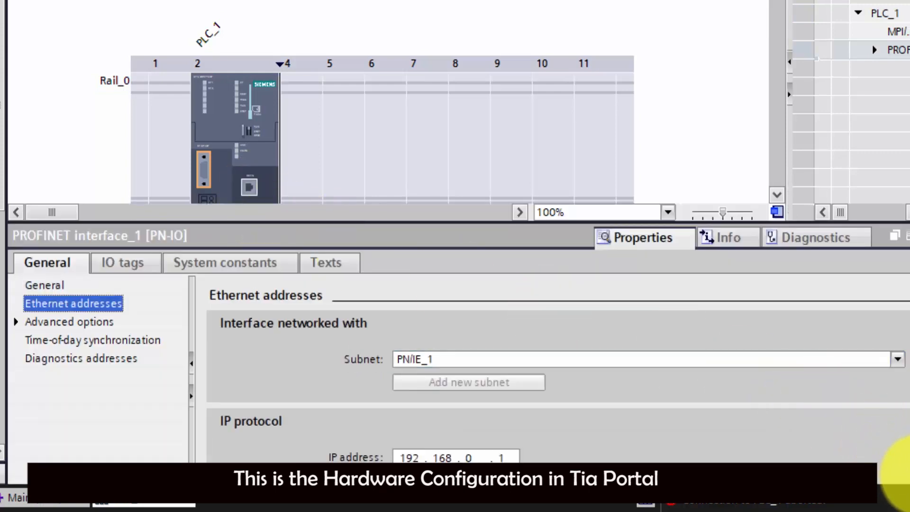
left_click(909, 476)
scroll(907, 473, "down", 3)
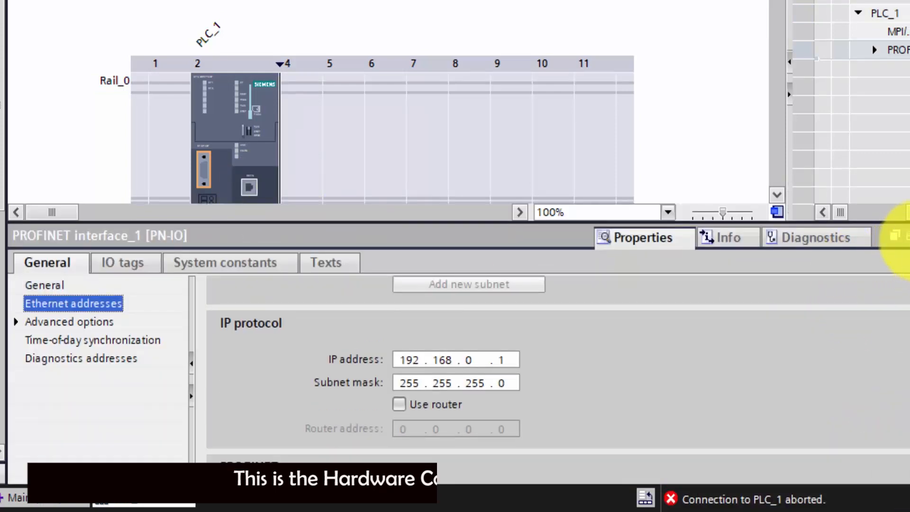
Close the PLC_1 device configuration and save the project.
left_click(909, 236)
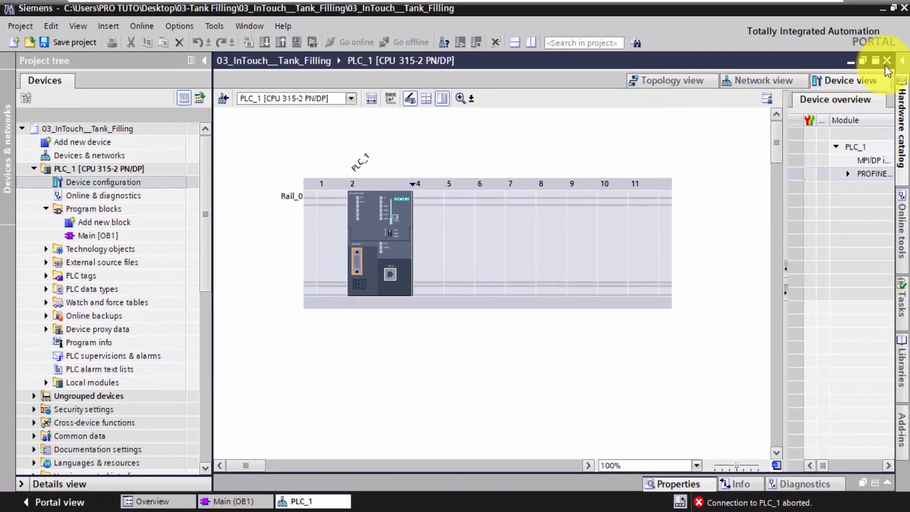
left_click(887, 61)
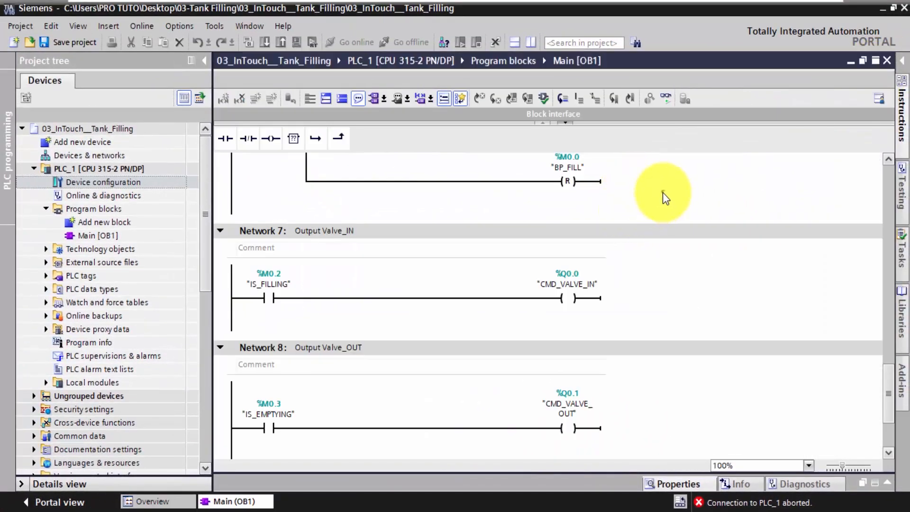
left_click(75, 44)
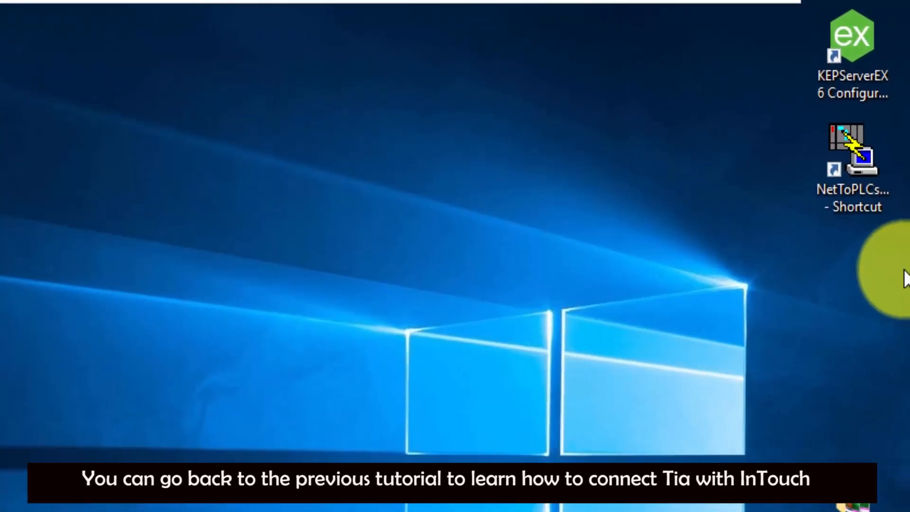
Run NetToPLCsim from the desktop as administrator and allow it to make changes to the device.
left_click(841, 207)
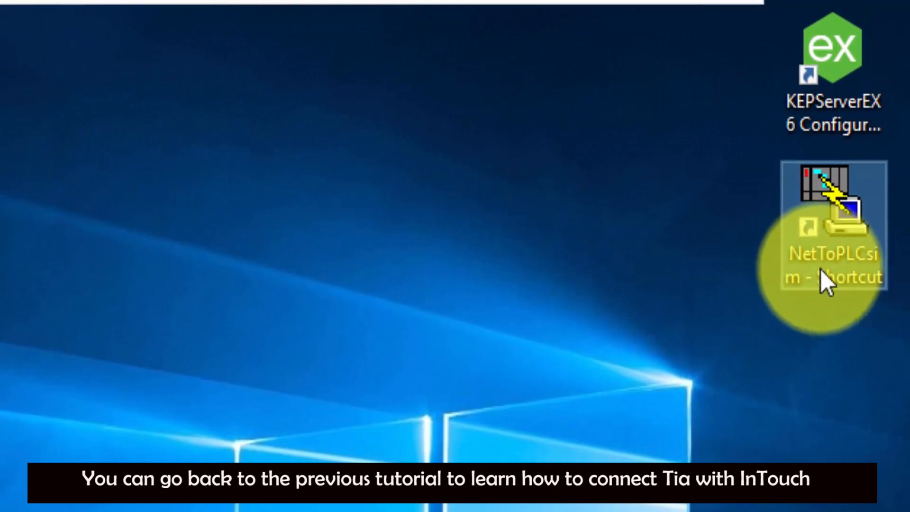
right_click(821, 273)
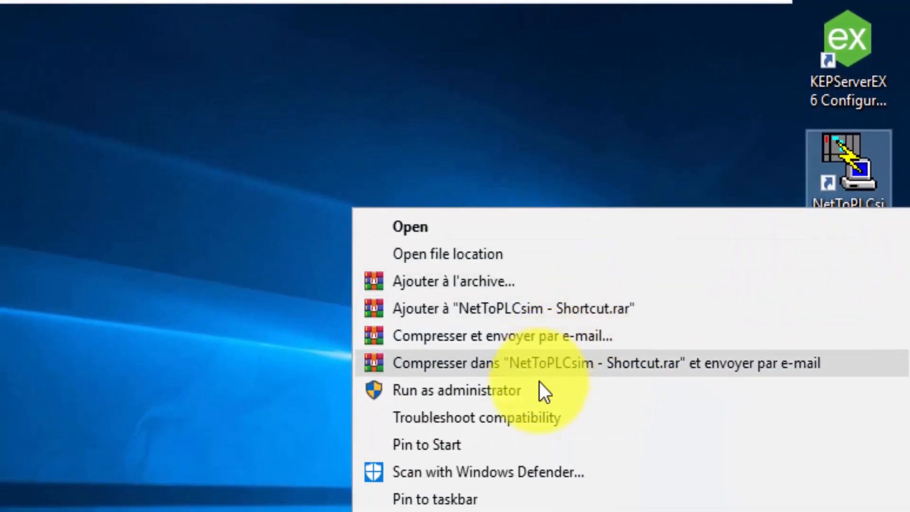
left_click(538, 384)
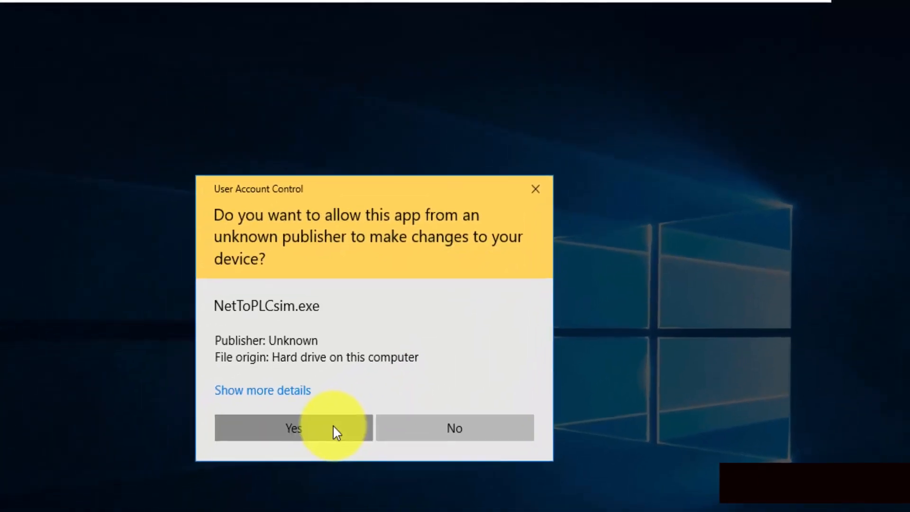
left_click(334, 425)
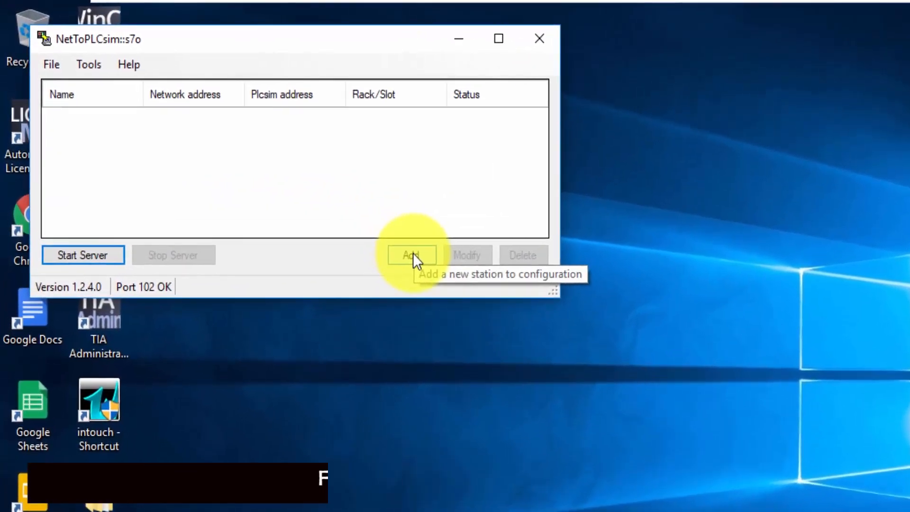
Start a new station in NetToPLCsim and choose 192.168.0.100 as its Network IP Address.
left_click(309, 192)
left_click(418, 185)
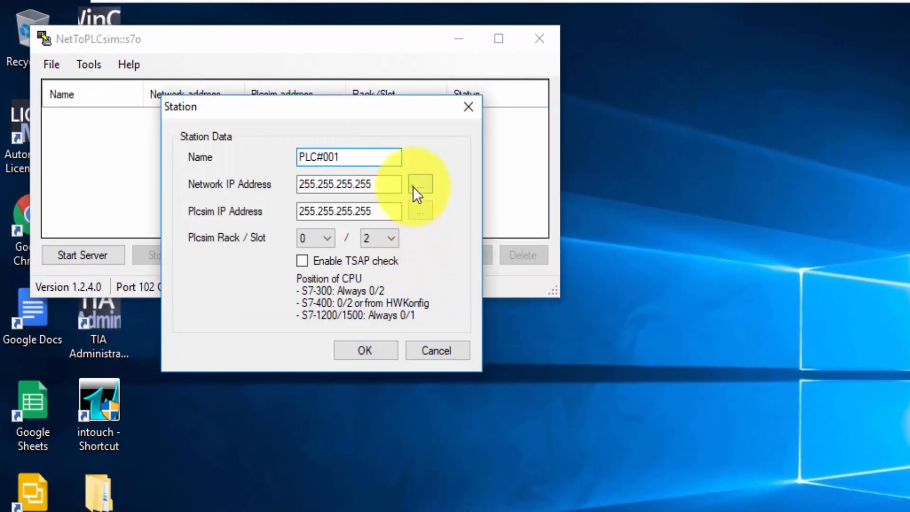
left_click(546, 195)
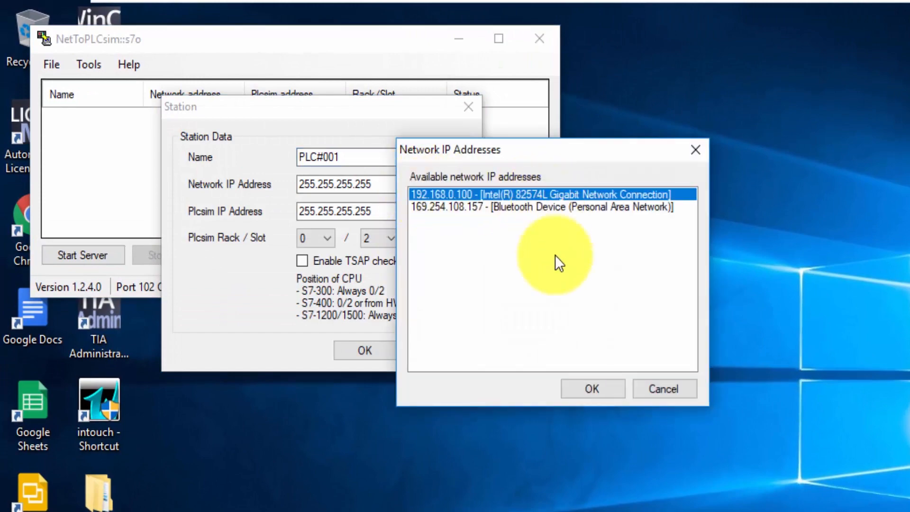
left_click(582, 384)
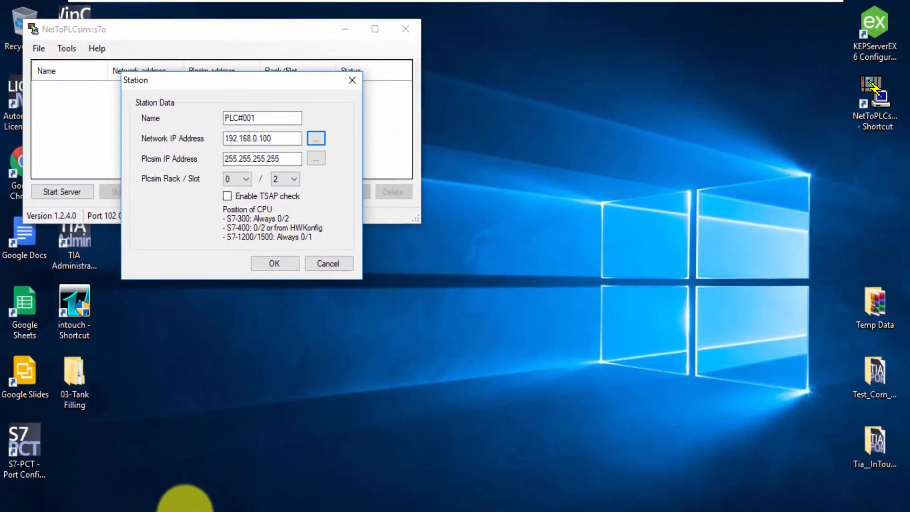
Switch to TIA Portal, start the PLC simulation and load the PLC_1 program into it.
left_click(183, 498)
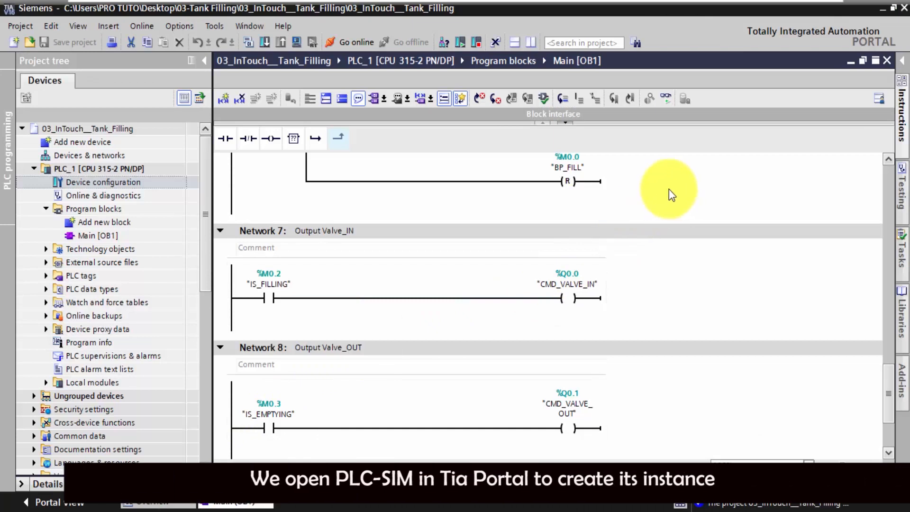
left_click(296, 43)
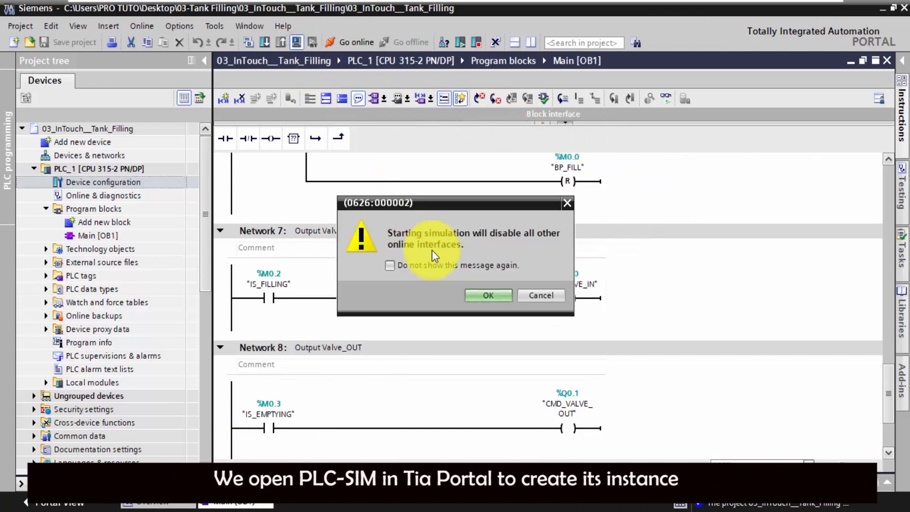
left_click(488, 297)
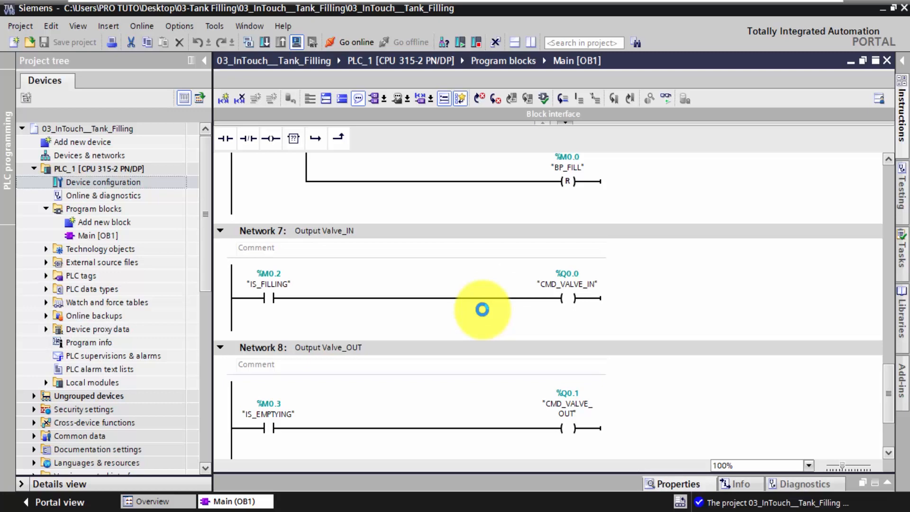
left_click(614, 397)
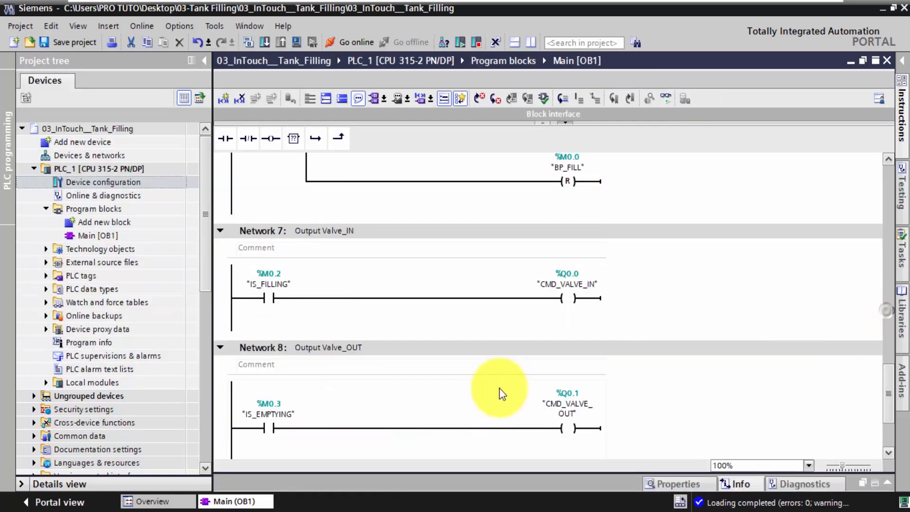
Set the simulated CPU to RUN in S7-PLCSIM and turn on monitoring of Main [OB1] in TIA Portal.
left_click(284, 511)
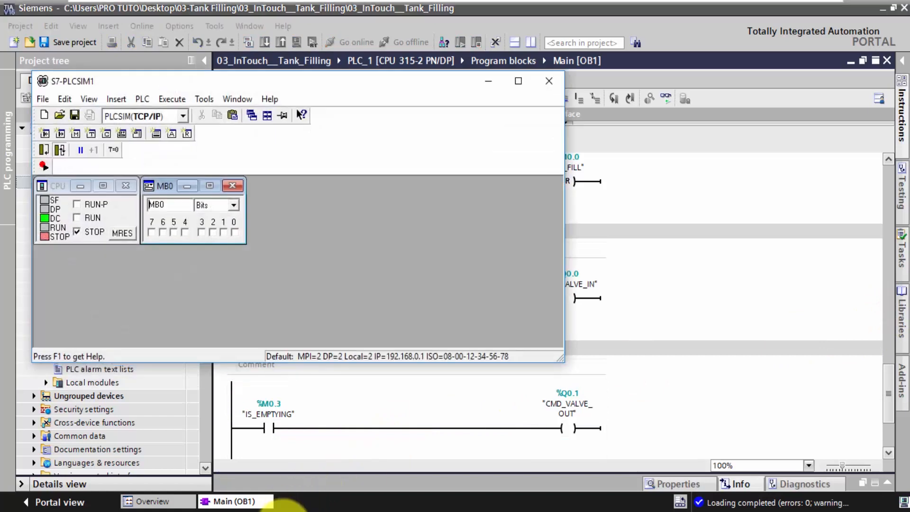
left_click(77, 218)
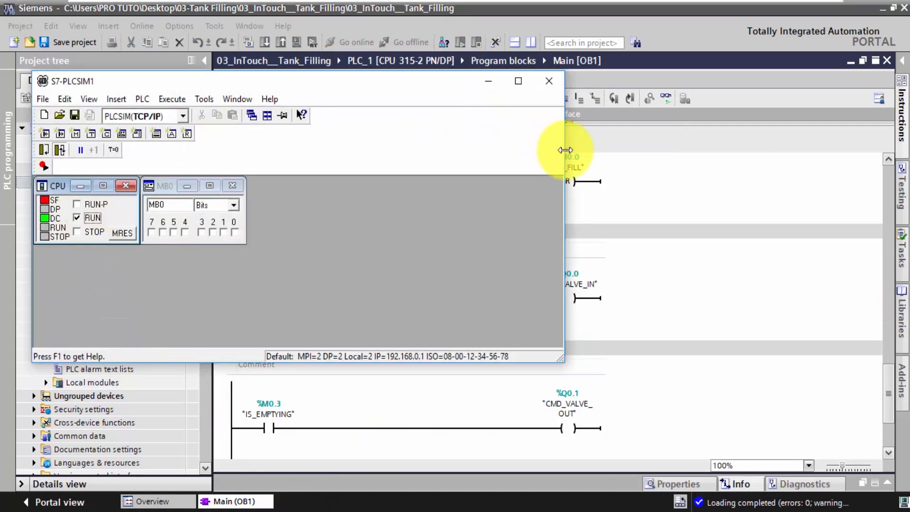
left_click_drag(563, 156, 273, 175)
left_click(194, 82)
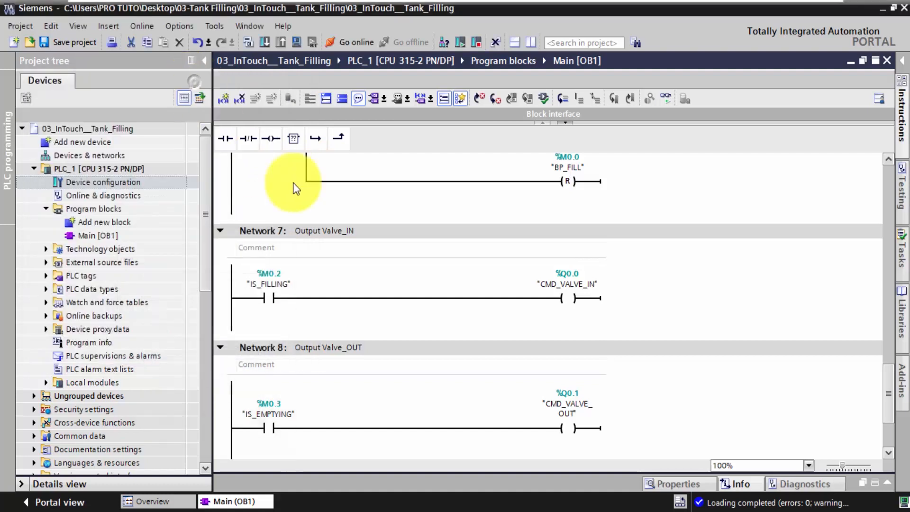
left_click(666, 98)
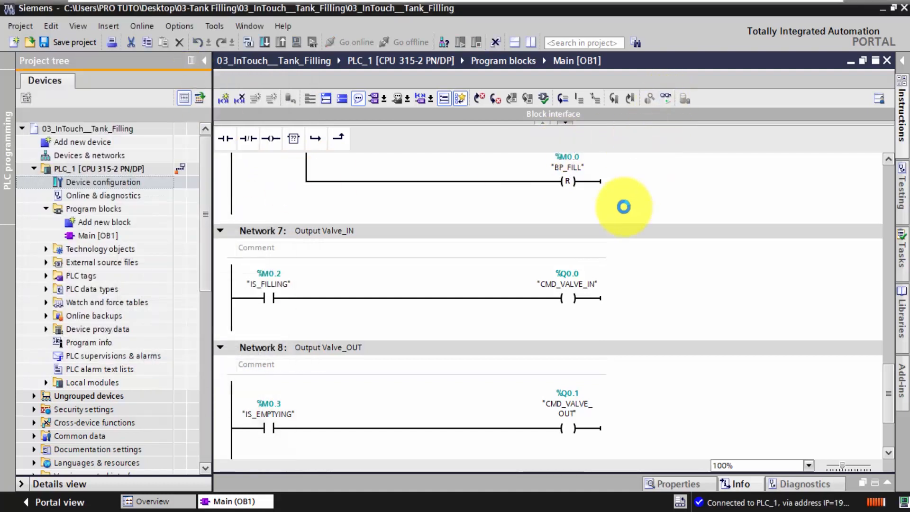
scroll(348, 254, "down", 3)
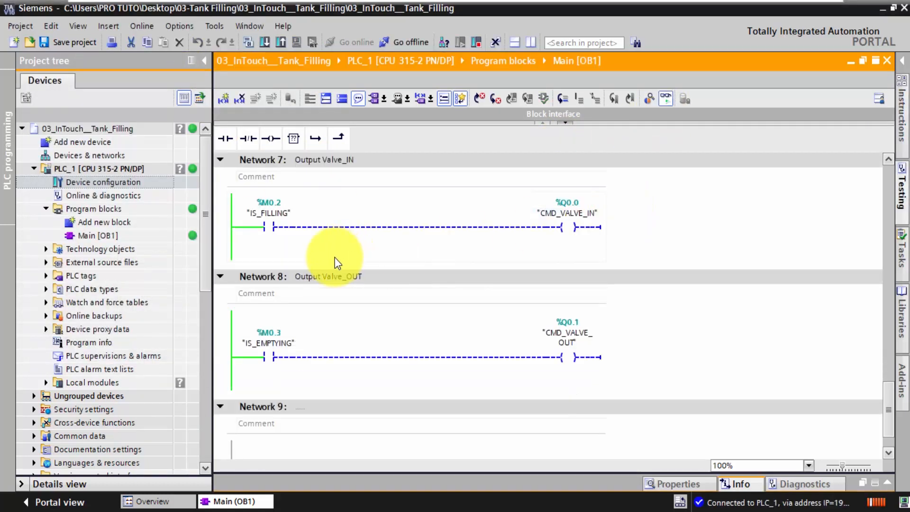
Return to the NetToPLCsim station data and choose the reachable PLC 192.168.0.1 as the Plcsim IP Address.
mouse_move(242, 511)
left_click(297, 430)
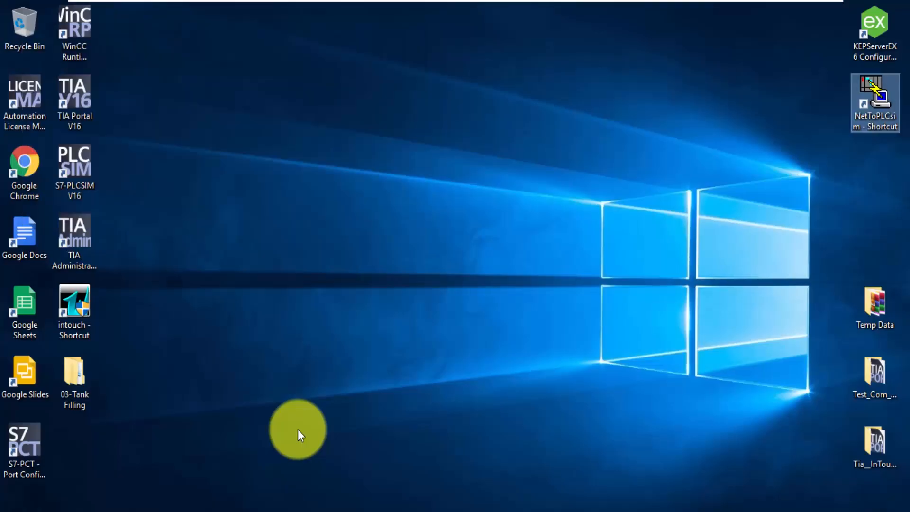
left_click(252, 509)
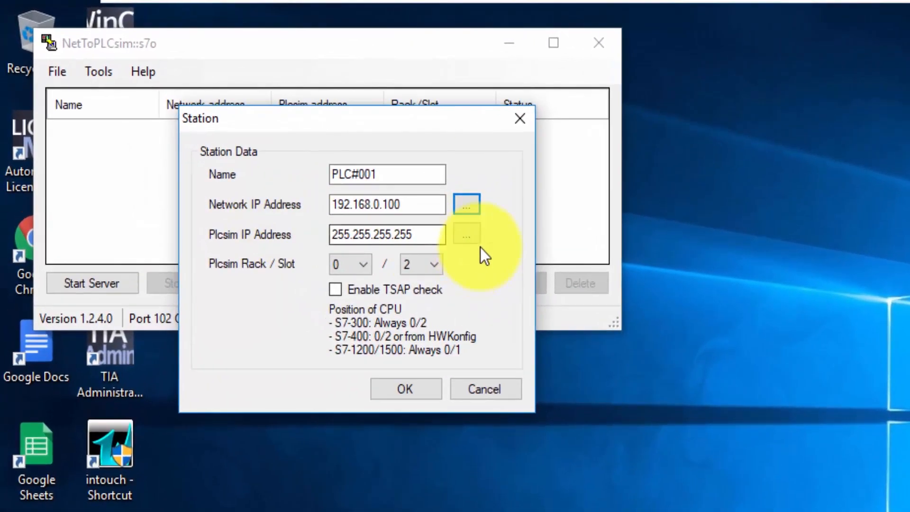
left_click(315, 156)
left_click(616, 243)
left_click(593, 459)
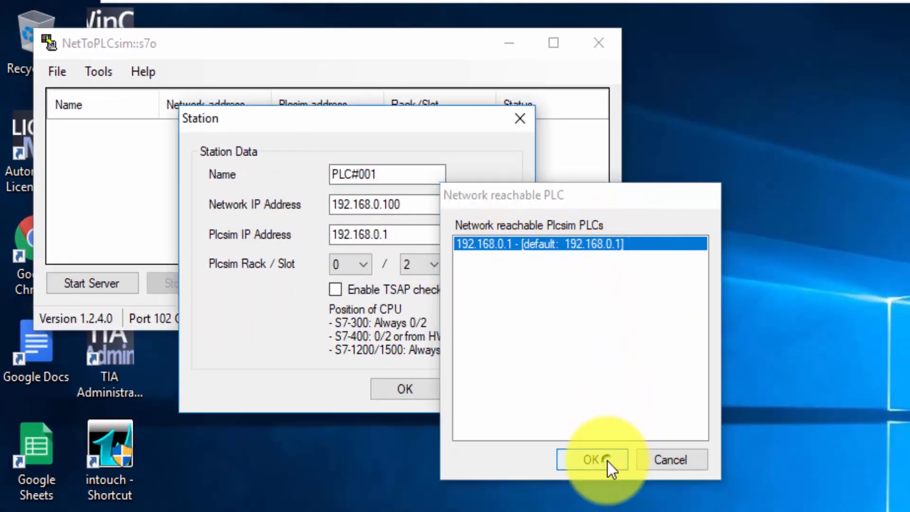
Add station PLC#001 with the entered data, start the NetToPLCsim server and minimise its window.
left_click(412, 389)
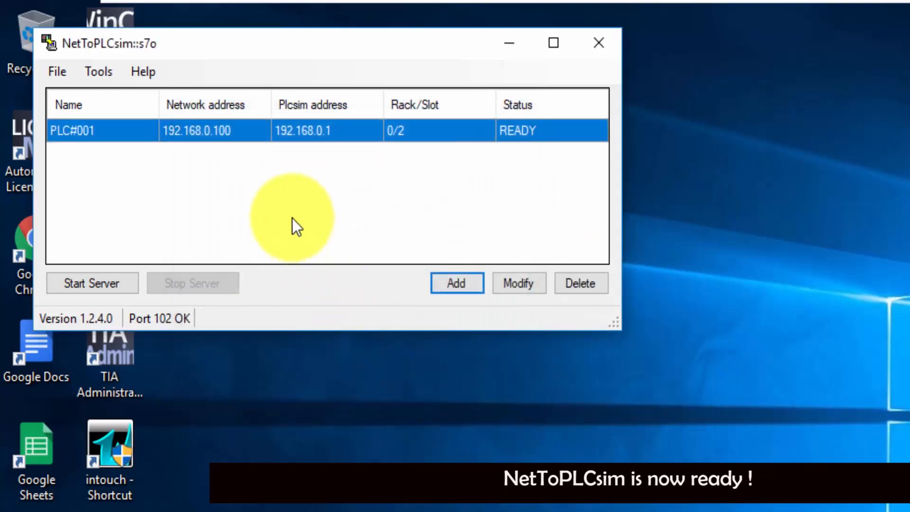
left_click(111, 279)
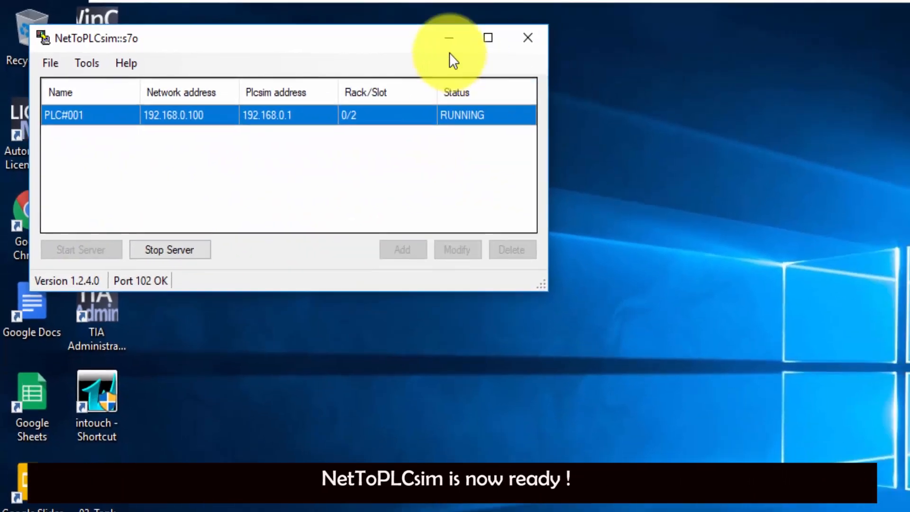
left_click(509, 43)
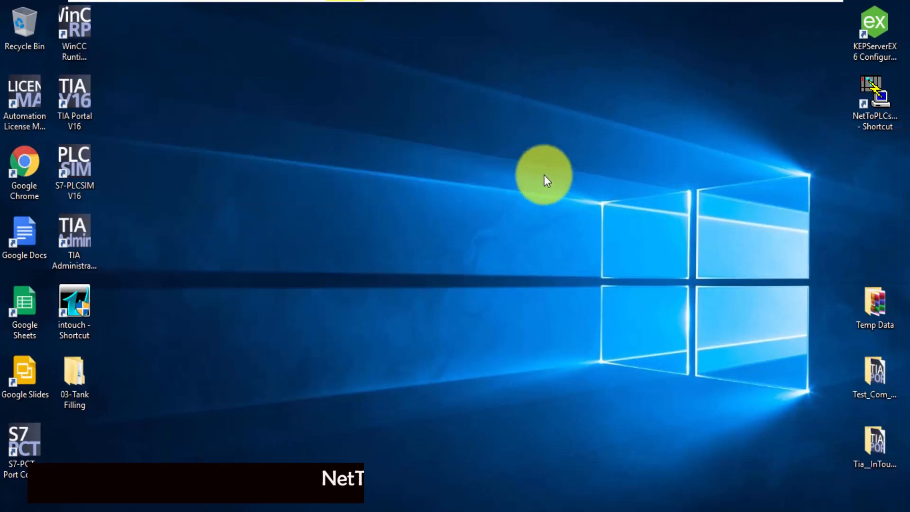
Run KEPServerEX 6 Configuration from the desktop as administrator and allow it to make changes to the device.
left_click(867, 50)
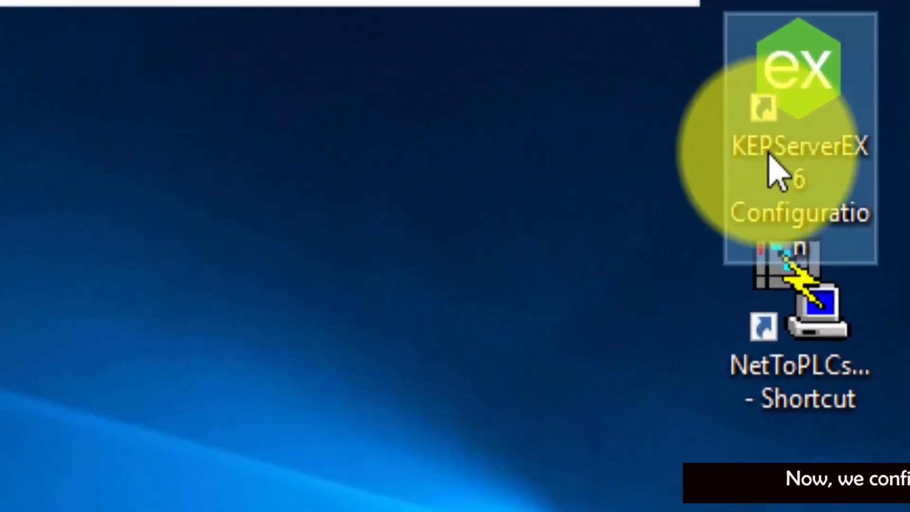
right_click(770, 157)
left_click(462, 266)
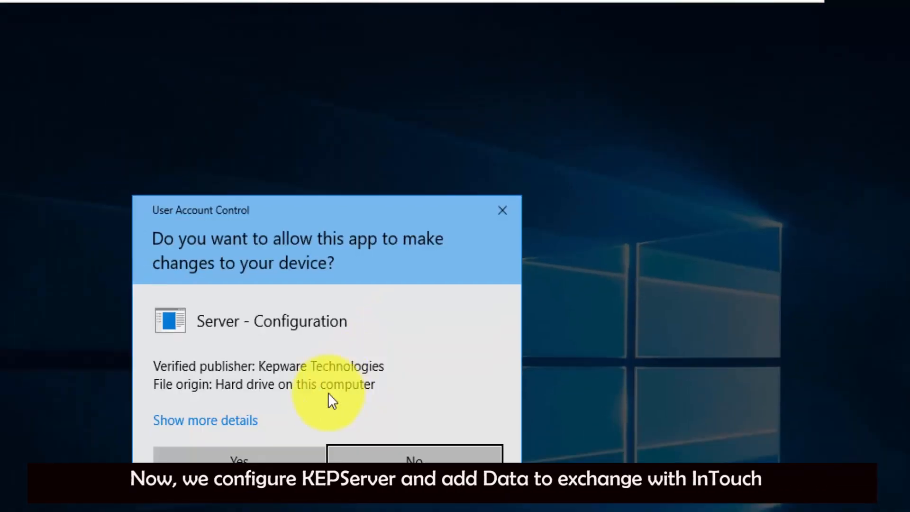
left_click(275, 456)
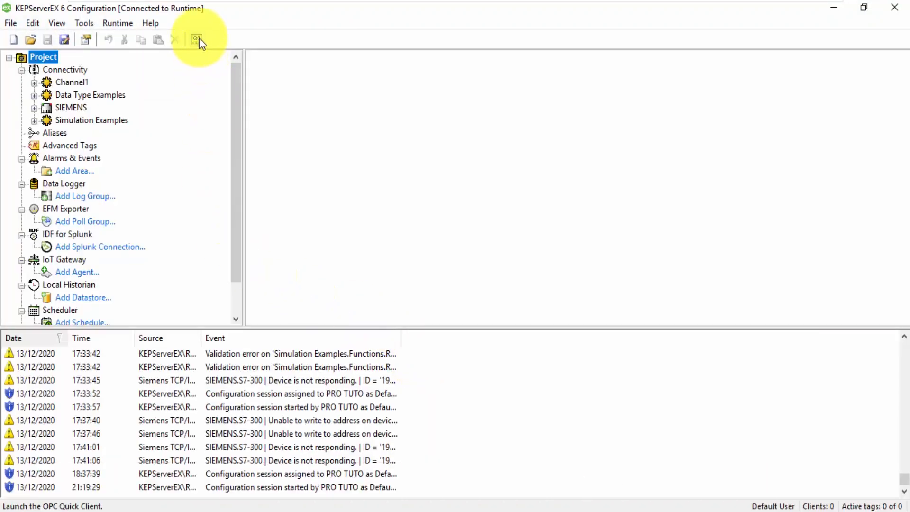
Check the quality of the SIEMENS.S7-300 items in OPC Quick Client, close it without saving and minimise KEPServerEX.
left_click(198, 39)
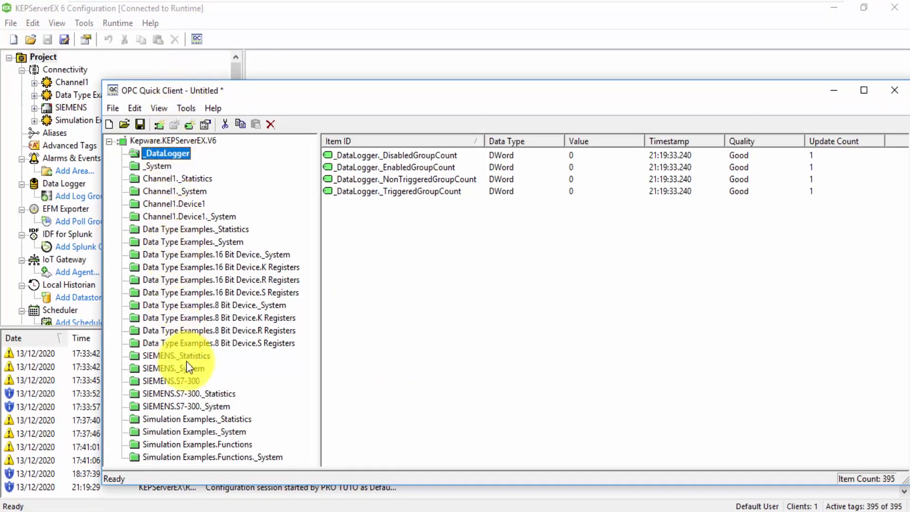
left_click(188, 379)
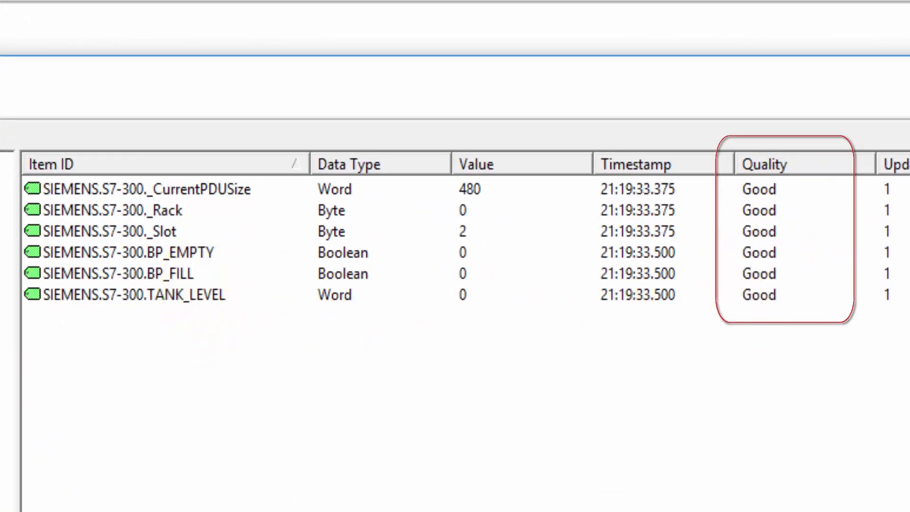
left_click(899, 6)
left_click(351, 480)
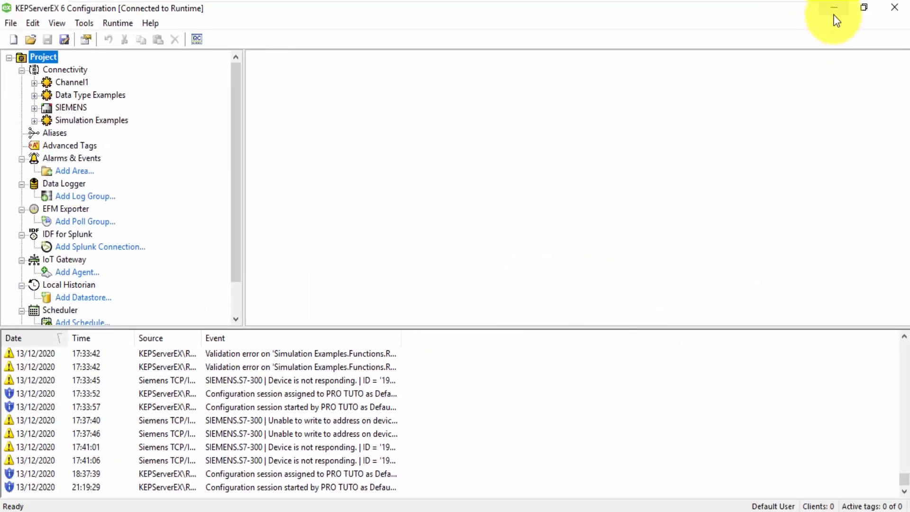
left_click(833, 7)
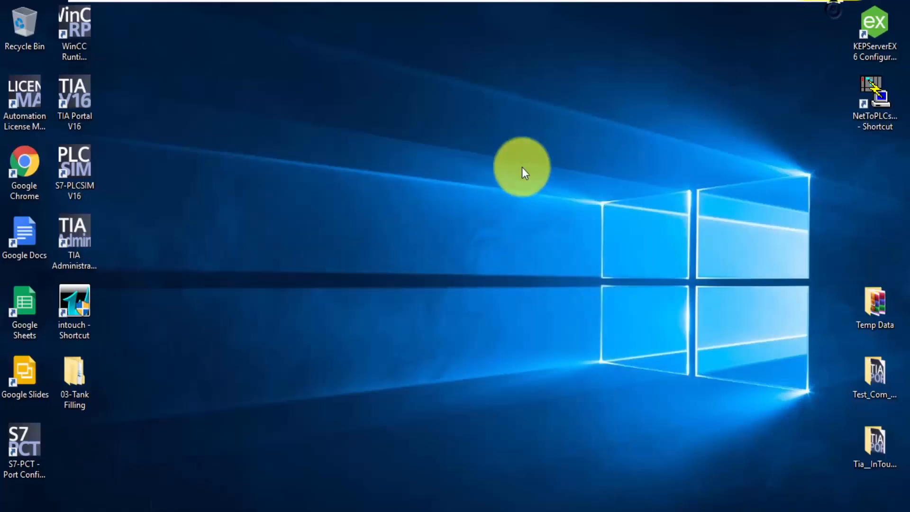
right_click(392, 140)
left_click(421, 182)
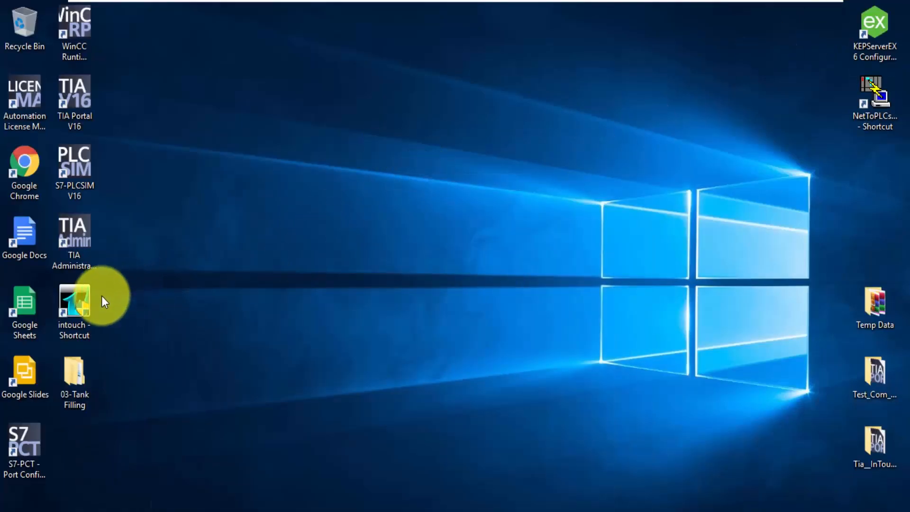
Launch InTouch from its desktop shortcut and allow it to make changes to the device.
left_click(85, 297)
double_click(88, 299)
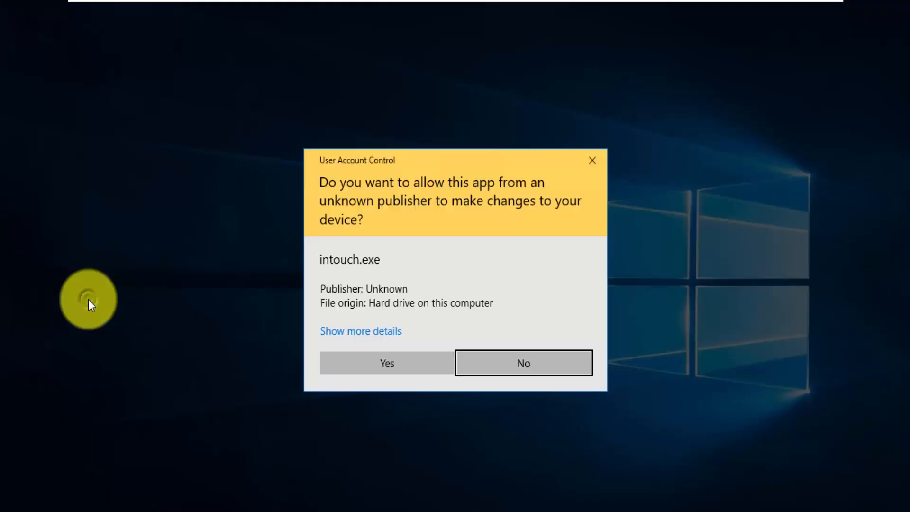
left_click(364, 363)
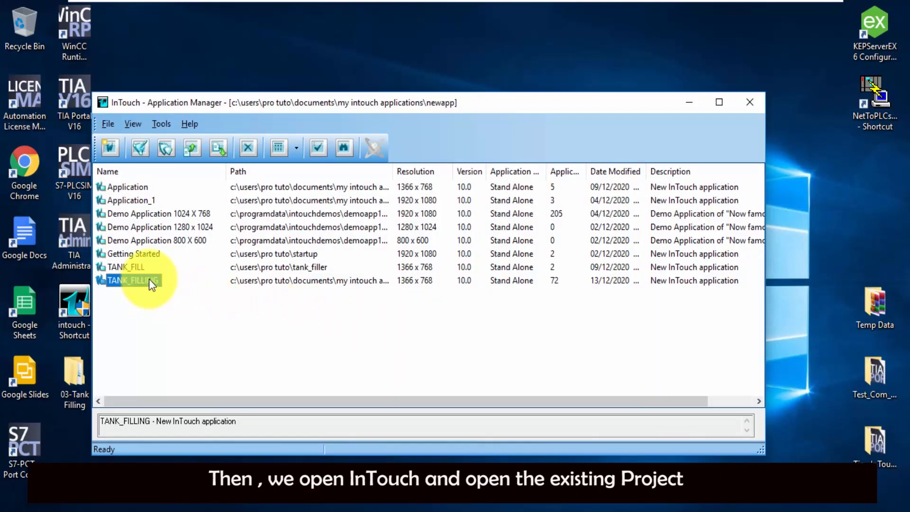
Open the TANK_FILLING application in WindowMaker together with its TANK window.
double_click(149, 279)
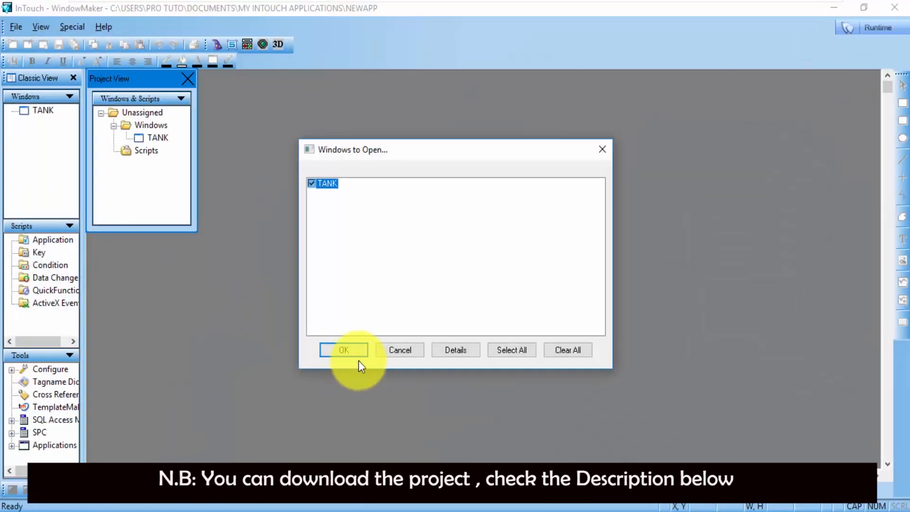
left_click(357, 352)
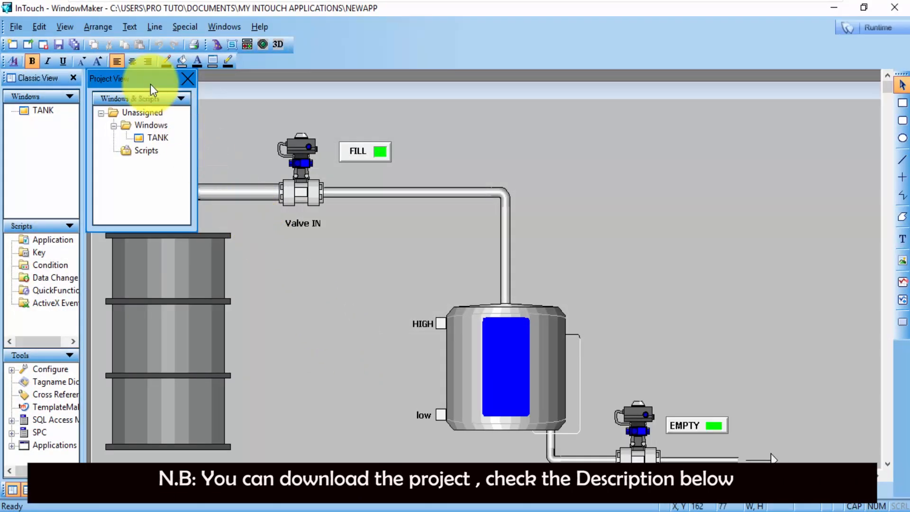
Dock the floating Project View below Classic View and shift the TANK window up against the workspace edge.
left_click_drag(150, 79, 74, 118)
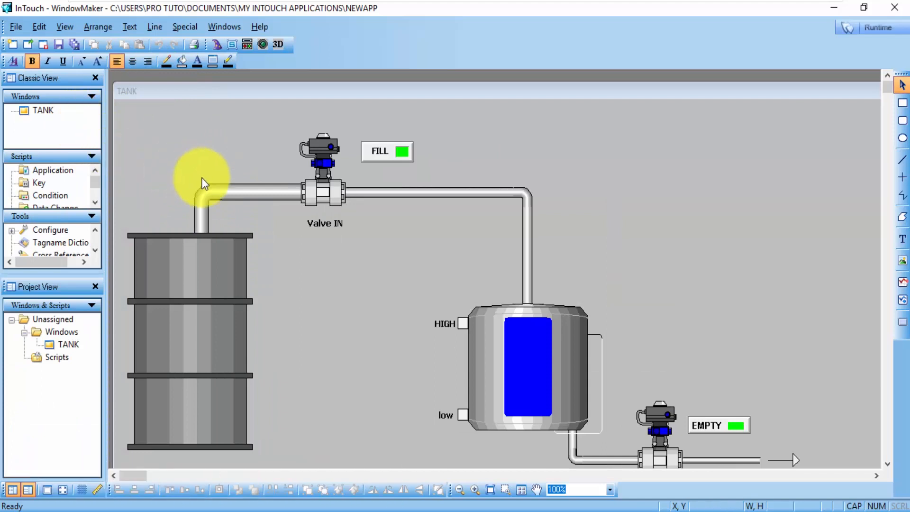
left_click_drag(495, 91, 491, 79)
left_click(717, 223)
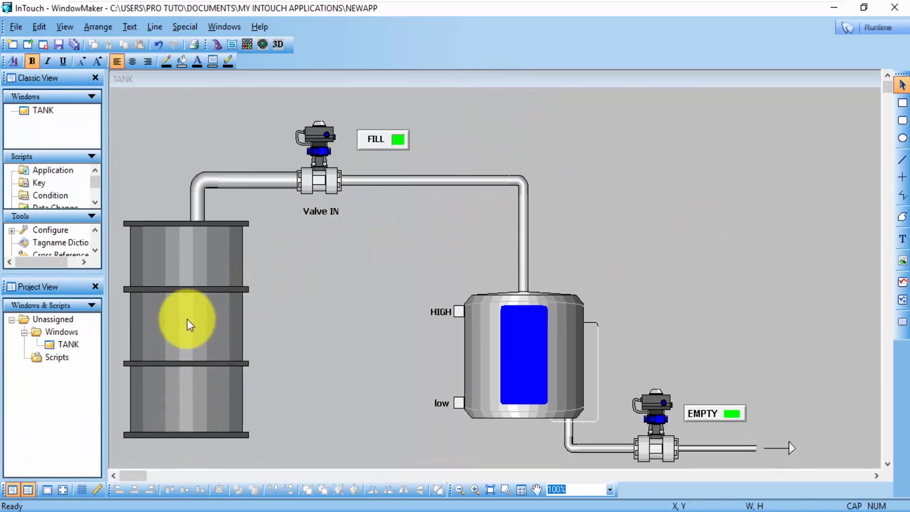
Examine the FILL button, the HIGH and low level indicators, the tank and Valve OUT in the TANK window.
left_click(368, 144)
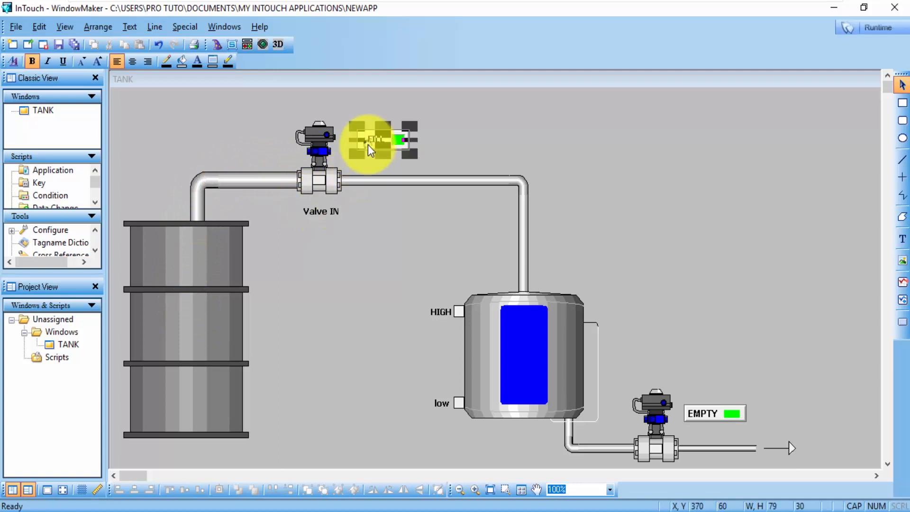
left_click(445, 139)
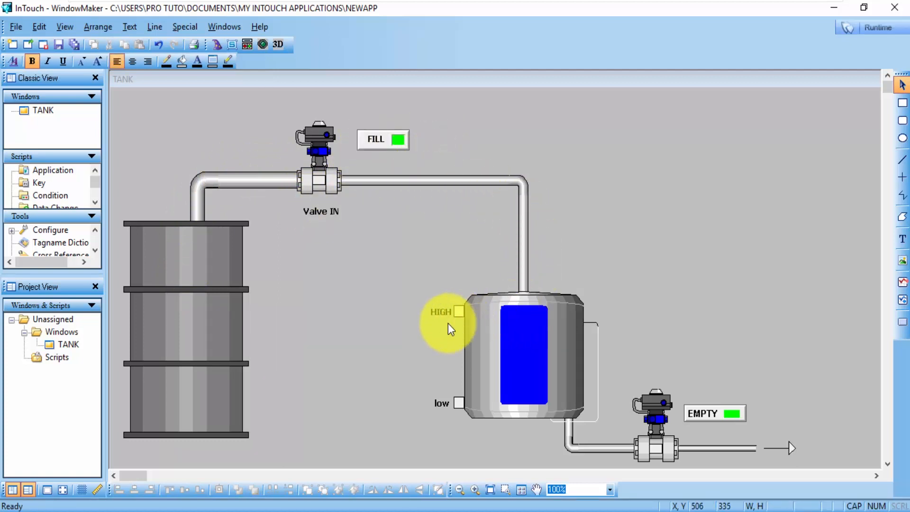
scroll(447, 323, "down", 1)
scroll(448, 322, "up", 2)
scroll(447, 317, "up", 4)
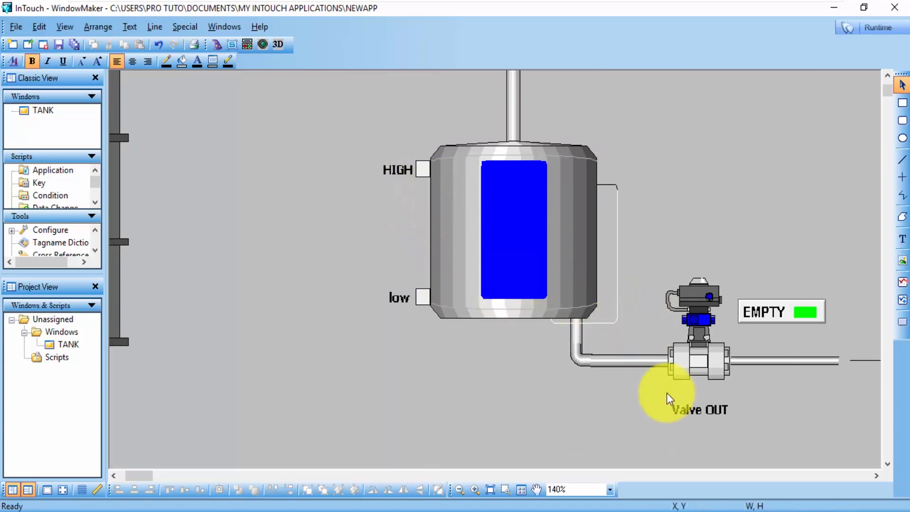
left_click_drag(147, 473, 141, 473)
scroll(274, 337, "down", 1)
scroll(274, 337, "down", 1)
scroll(274, 337, "up", 5)
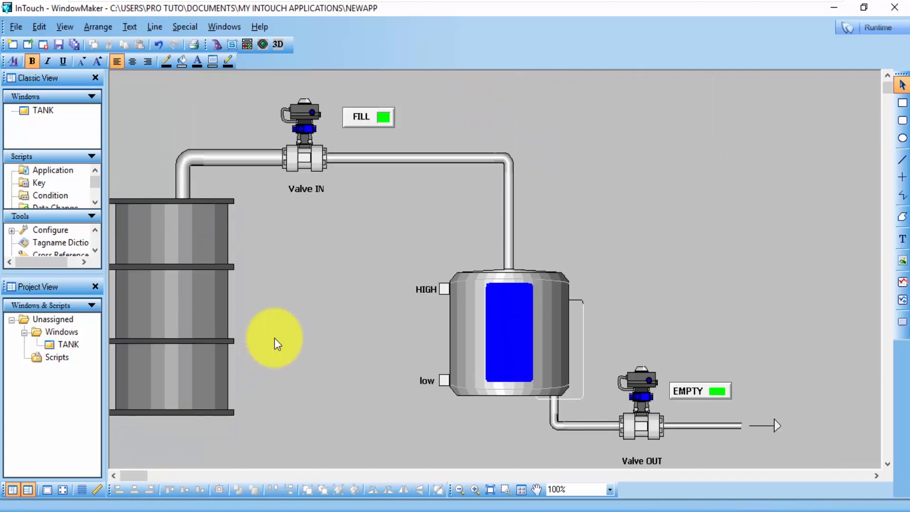
Save the TANK window by switching the application to Runtime.
left_click(877, 28)
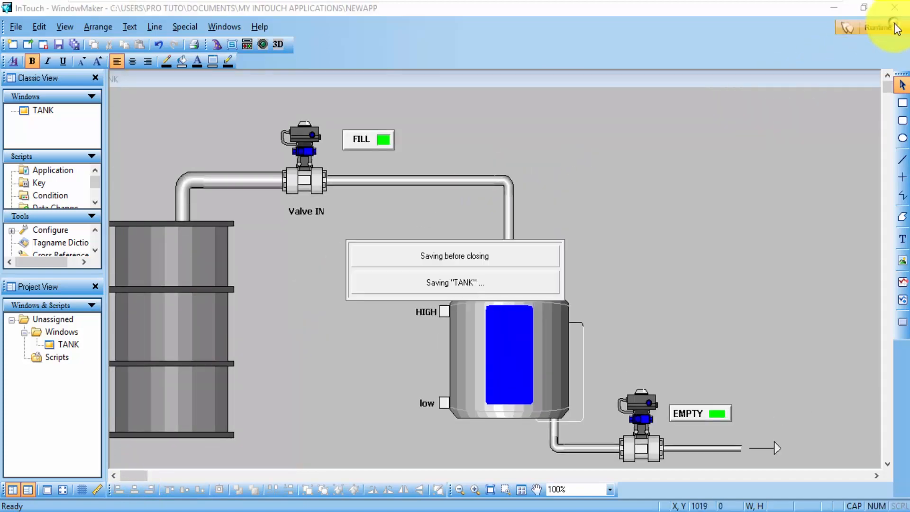
left_click(545, 314)
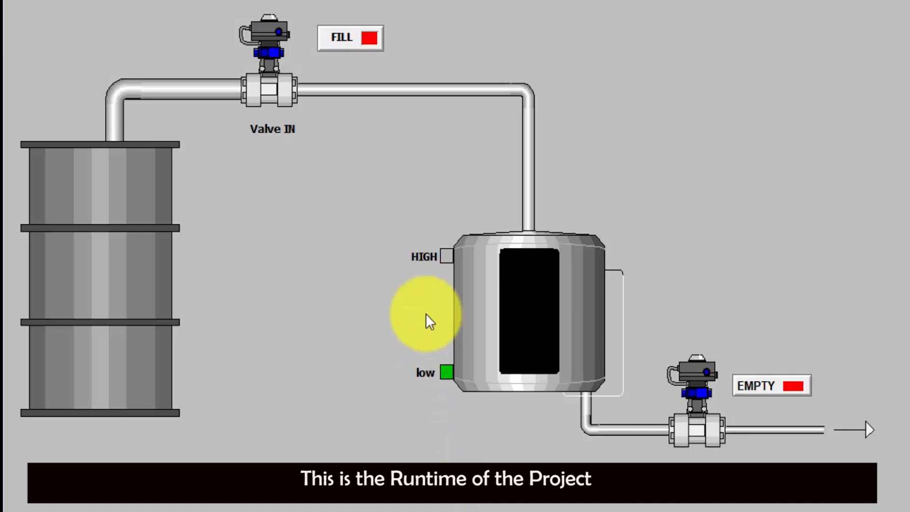
Test the running TANK window by filling the tank to HIGH and emptying it to low.
left_click(339, 42)
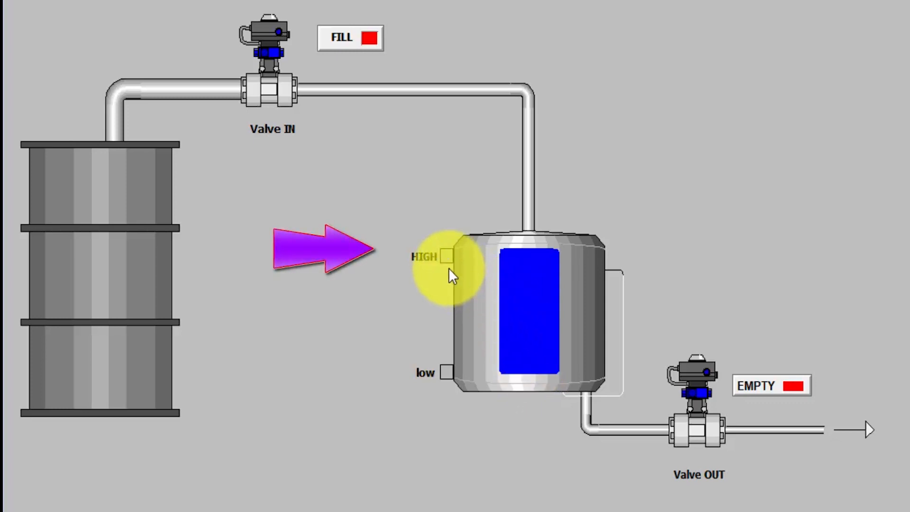
left_click(337, 40)
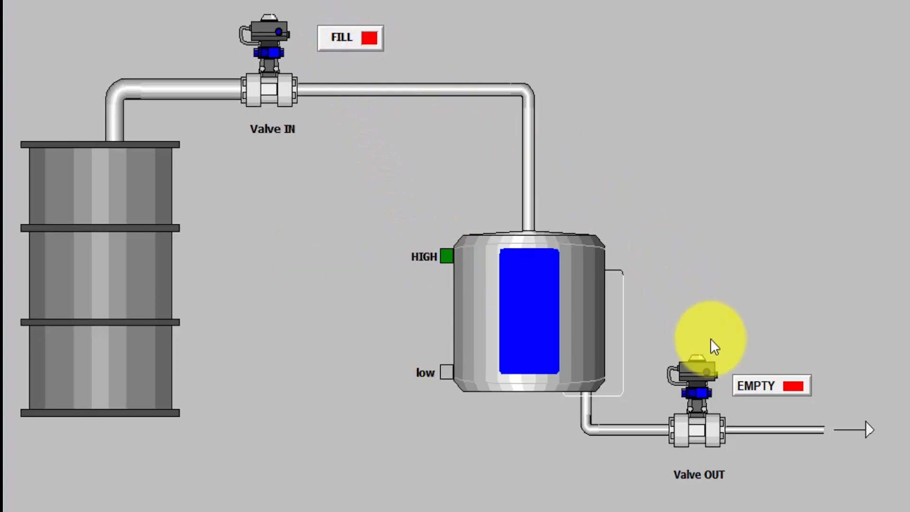
left_click(749, 387)
left_click(761, 387)
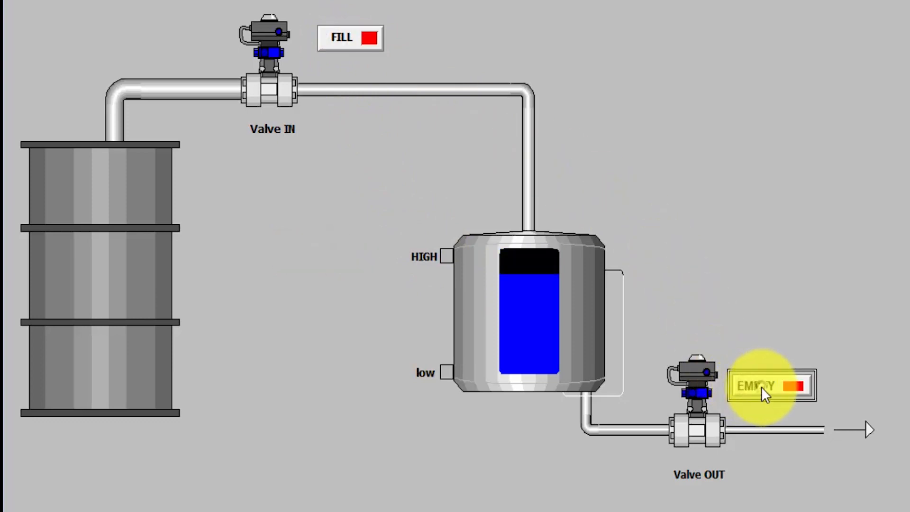
left_click(761, 387)
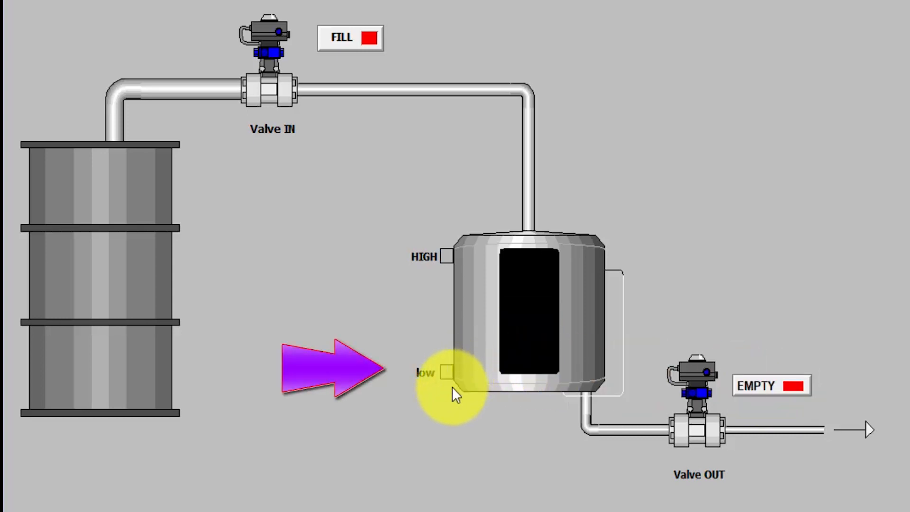
left_click(447, 374)
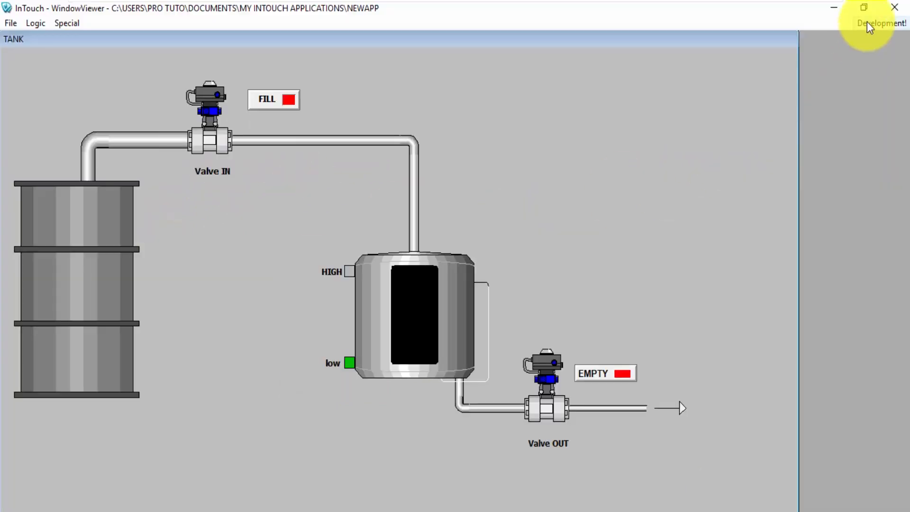
Switch the runtime to development and examine the Valve_IN and Valve_OUT output networks of Main [OB1] in TIA Portal.
left_click(867, 25)
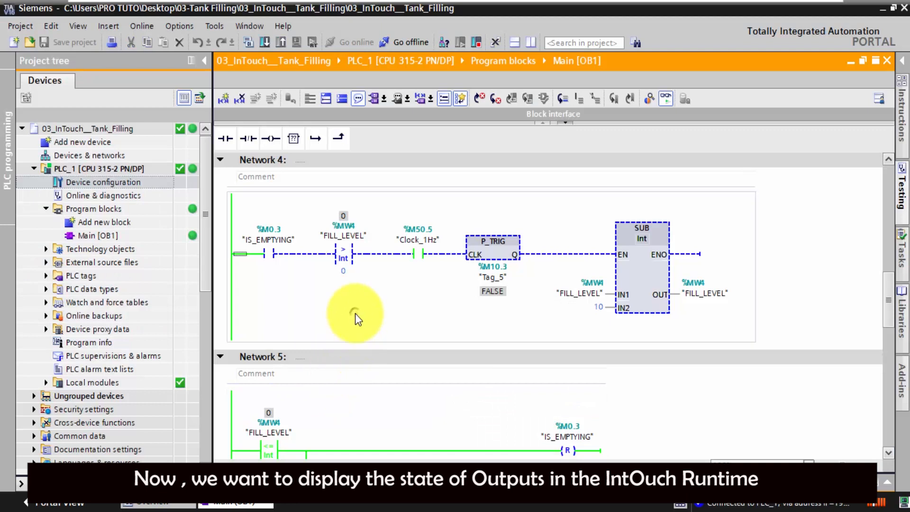
scroll(355, 314, "down", 15)
scroll(354, 314, "up", 2)
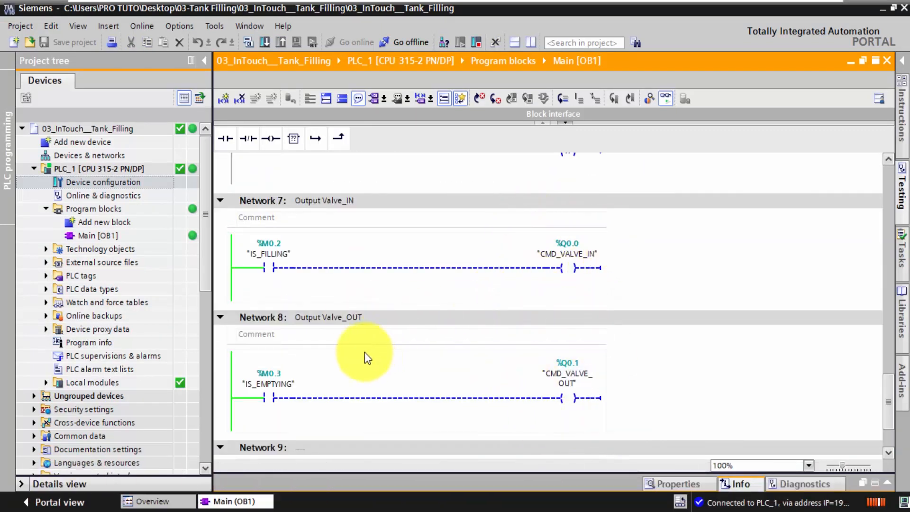
Switch to KEPServerEX and show the tags of the S7-300 device in the SIEMENS channel.
left_click(314, 509)
left_click(34, 108)
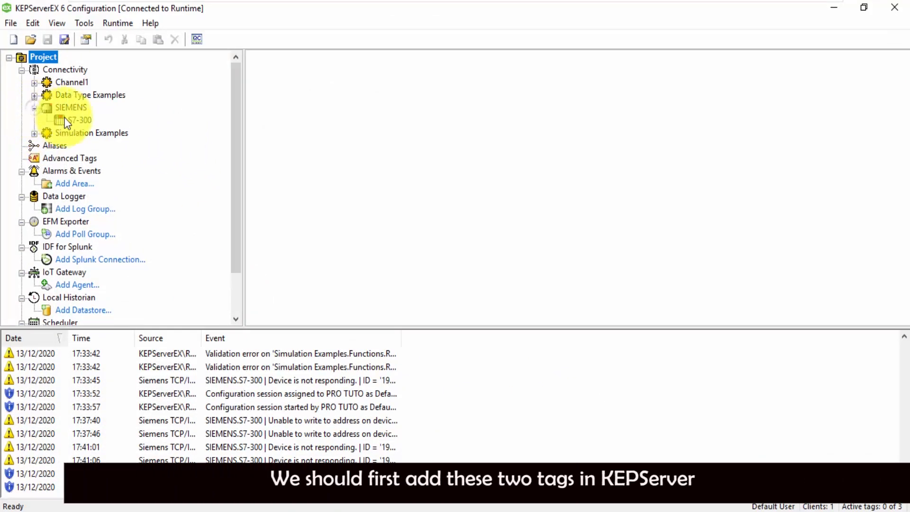
left_click(62, 119)
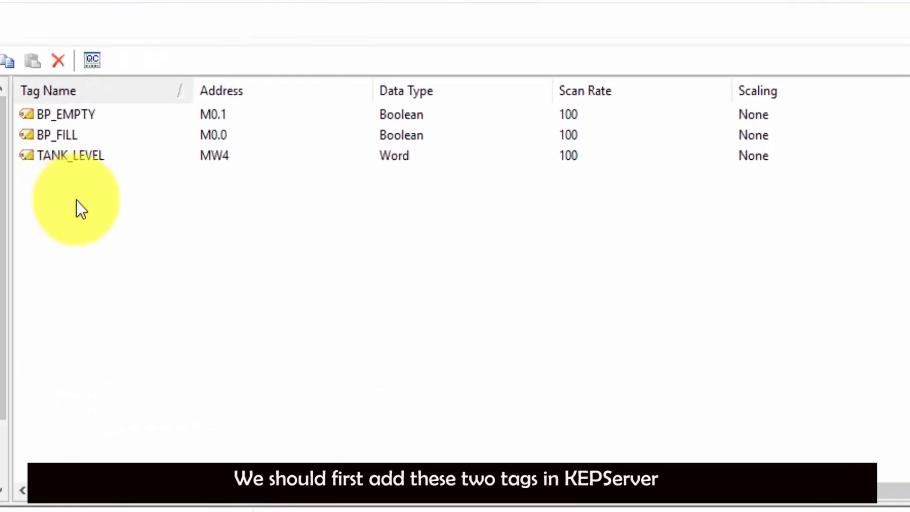
Add a tag CMD_VALVE_IN with address A0.0 to the S7-300 device, copying its name before confirming.
right_click(78, 200)
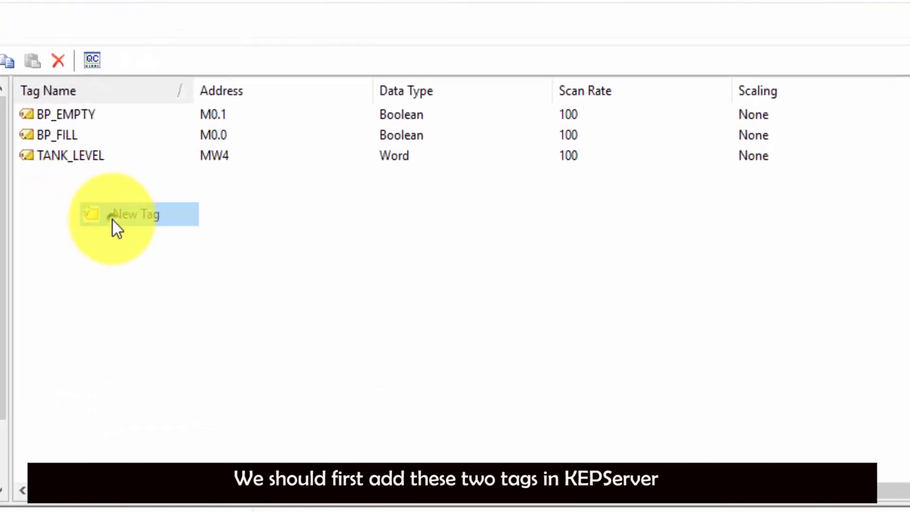
left_click(112, 216)
type("C")
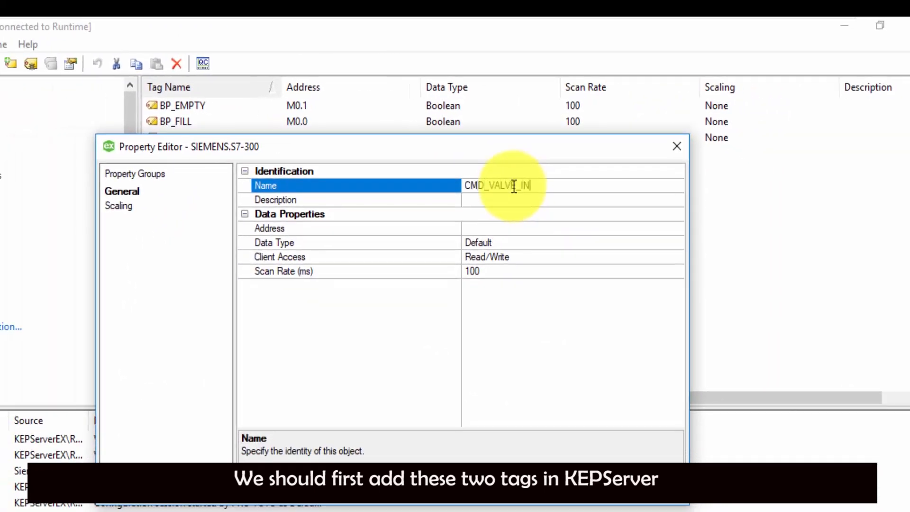
type("MD_VALVE_IN")
left_click(490, 227)
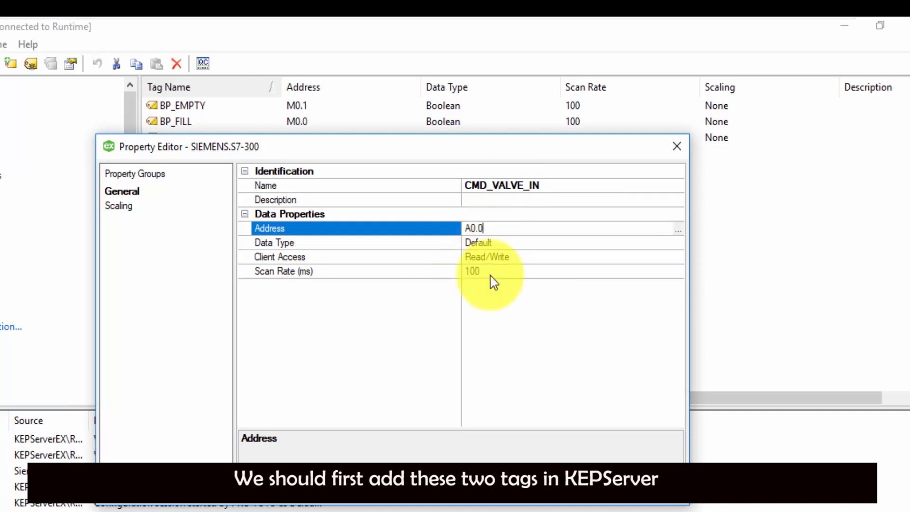
left_click_drag(555, 184, 463, 185)
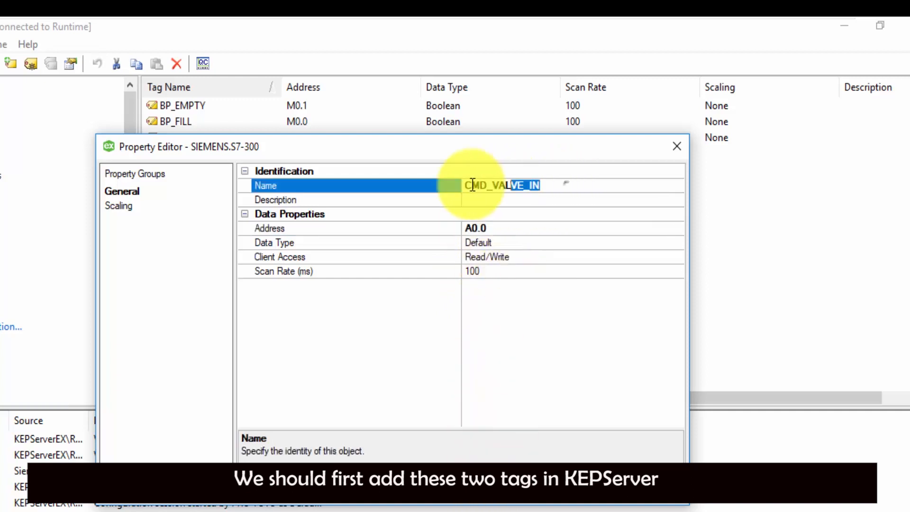
right_click(488, 185)
left_click(545, 241)
left_click(528, 490)
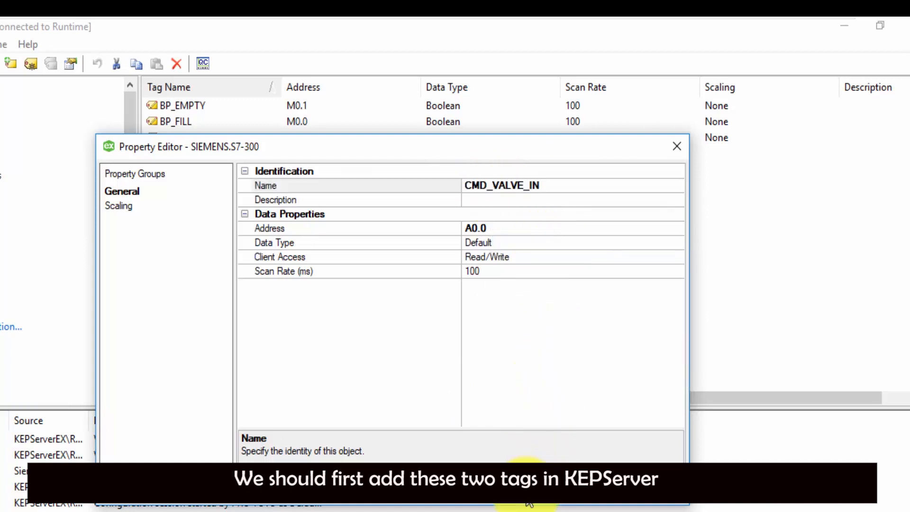
Add a second S7-300 tag CMD_VALVE_OUT with address A0.1, reusing the copied name.
left_click(289, 201)
right_click(308, 228)
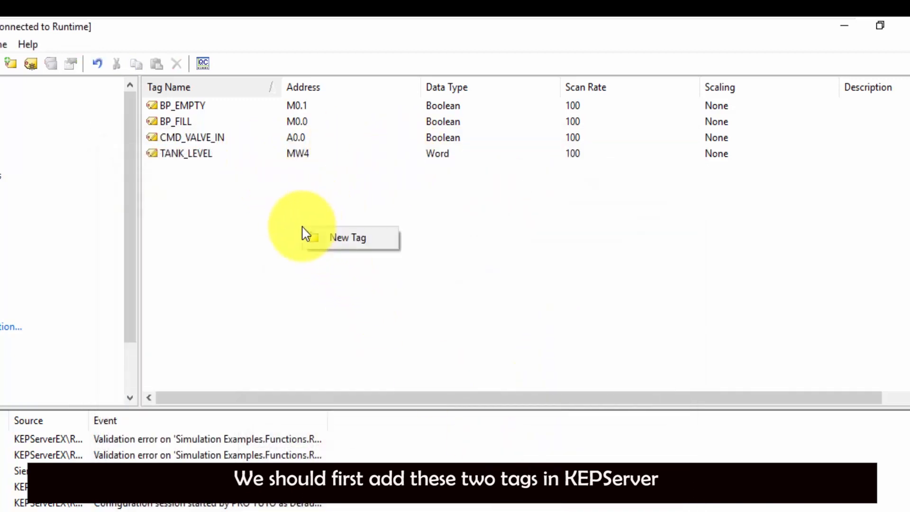
left_click(331, 238)
right_click(494, 189)
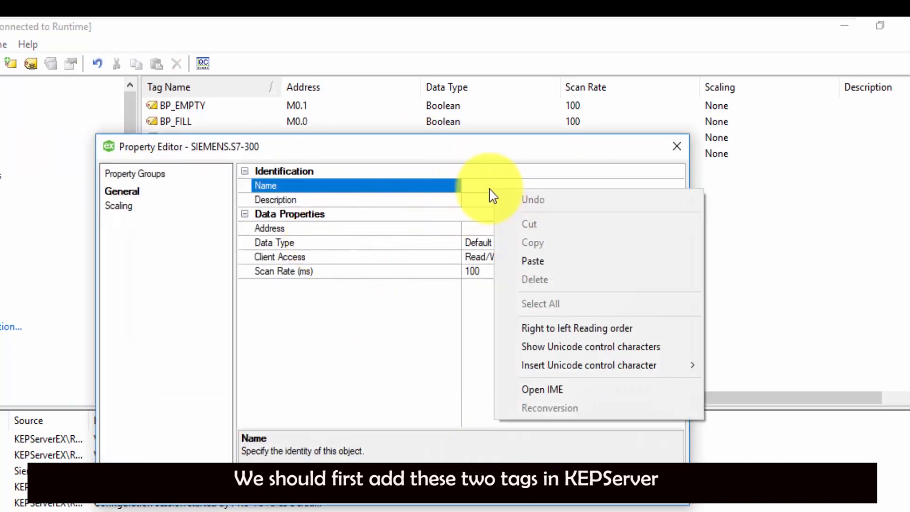
left_click(489, 188)
right_click(489, 185)
left_click(541, 255)
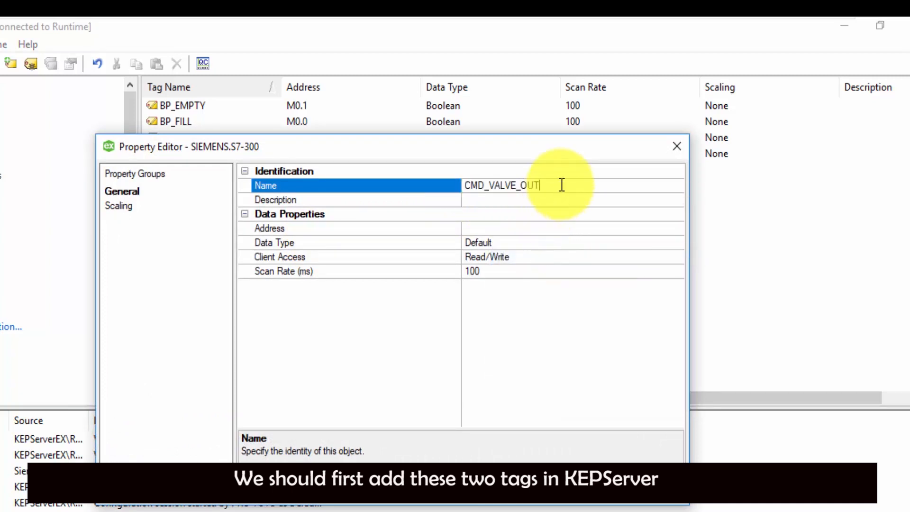
left_click(560, 228)
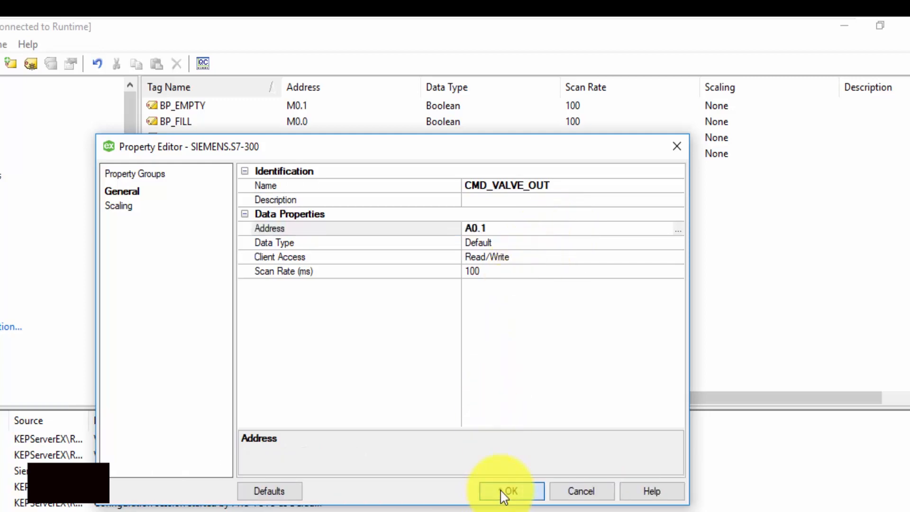
left_click(505, 491)
Check the quality of CMD_VALVE_IN and CMD_VALVE_OUT under SIEMENS.S7-300 in OPC Quick Client, and close the client.
left_click(203, 63)
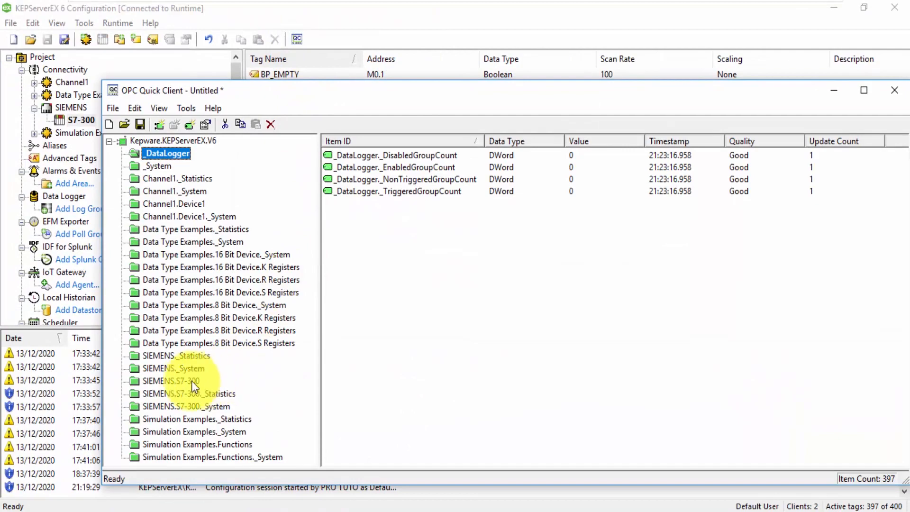
left_click(192, 380)
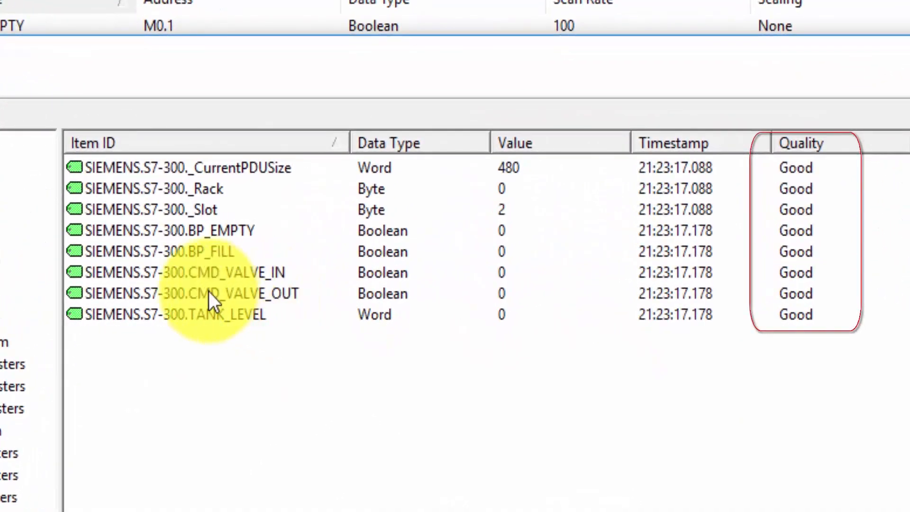
left_click(186, 274)
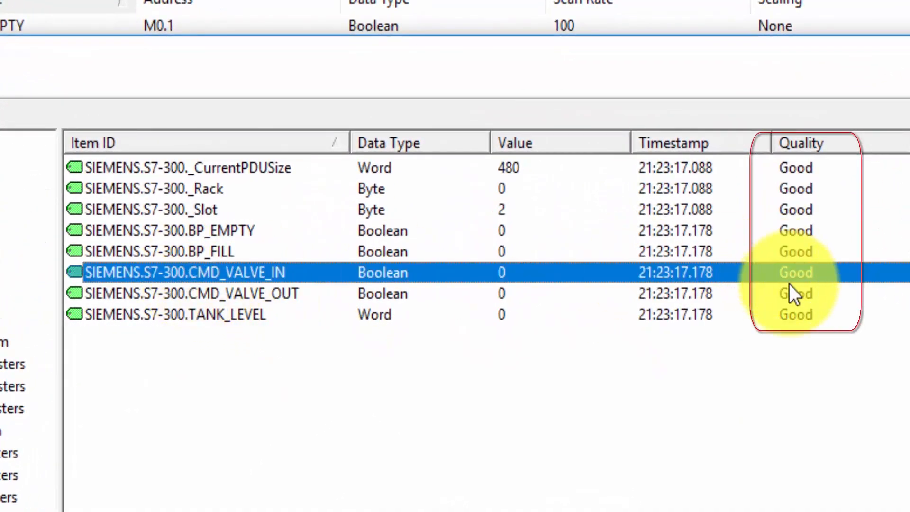
left_click(272, 294)
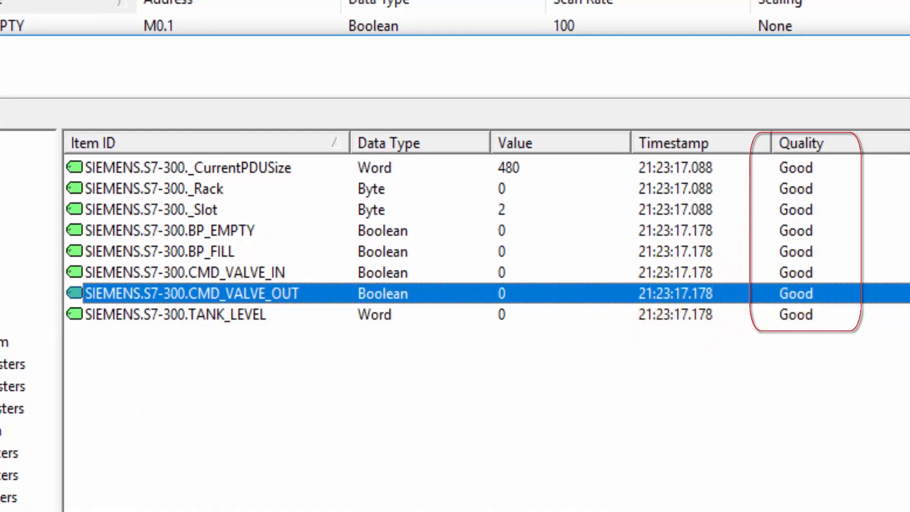
left_click(897, 90)
left_click(514, 325)
Switch back to InTouch, change from runtime to development and open the TANK window.
left_click(372, 511)
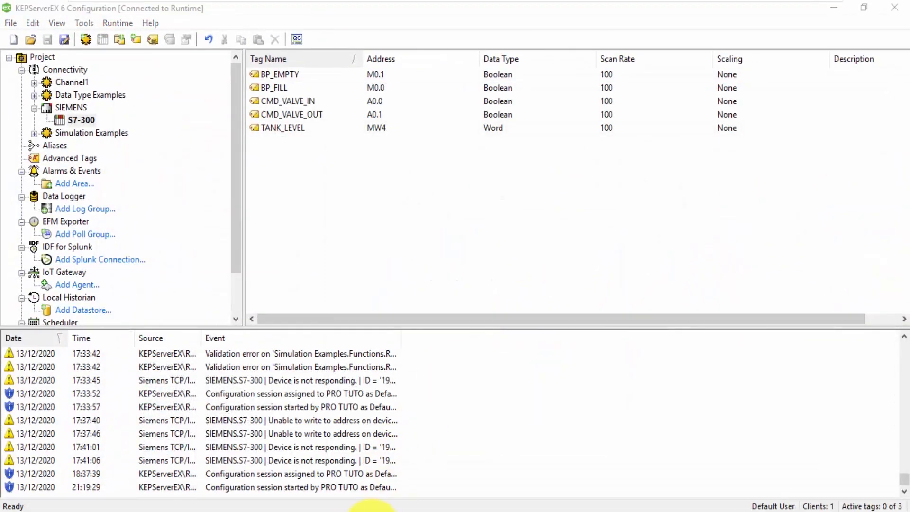
left_click(882, 24)
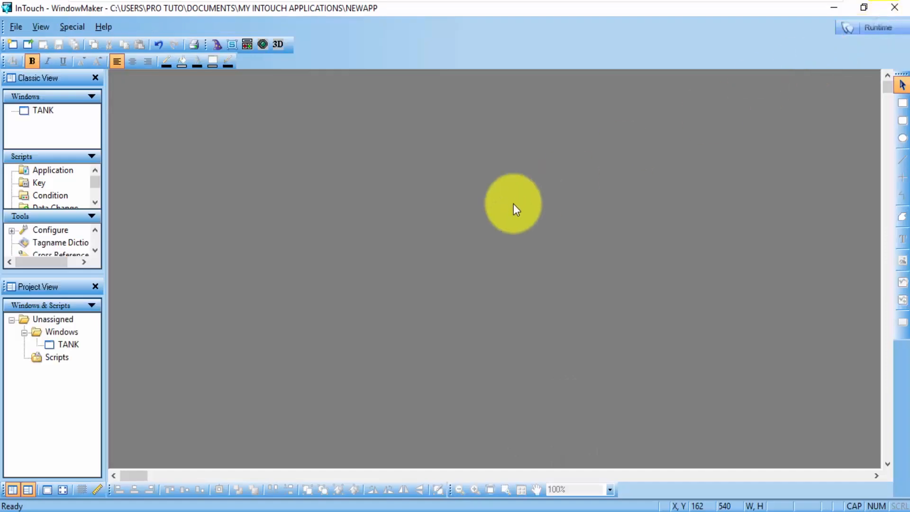
double_click(47, 109)
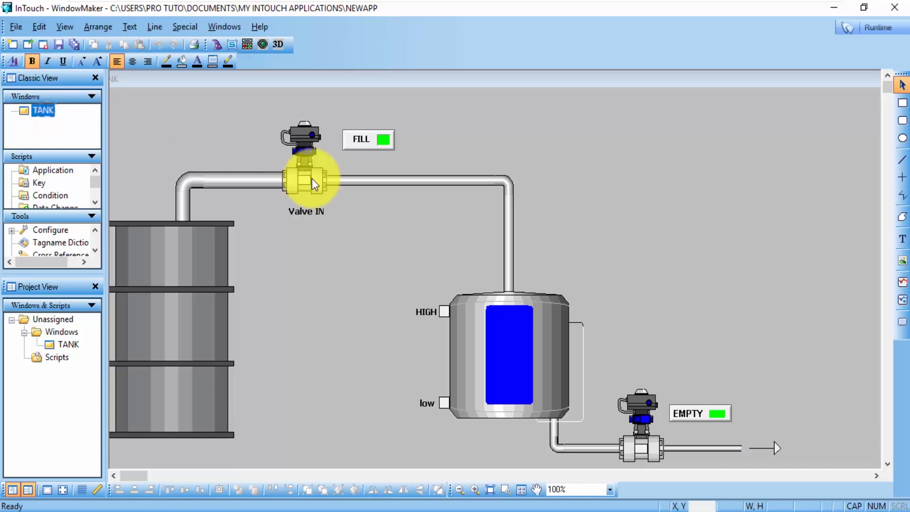
Give the Valve IN box a discrete fill color link with expression Valve_IN, green for true and grey for false.
scroll(323, 263, "down", 3)
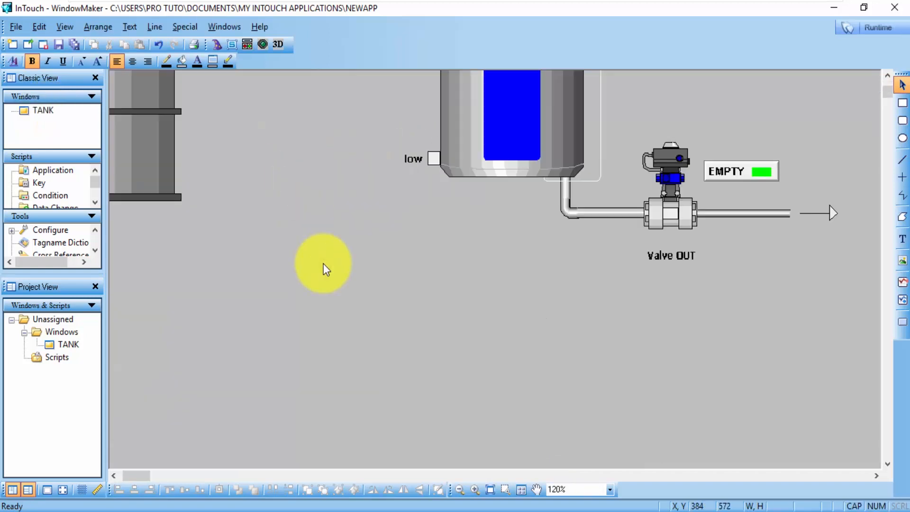
scroll(323, 263, "up", 5)
left_click_drag(149, 472, 144, 474)
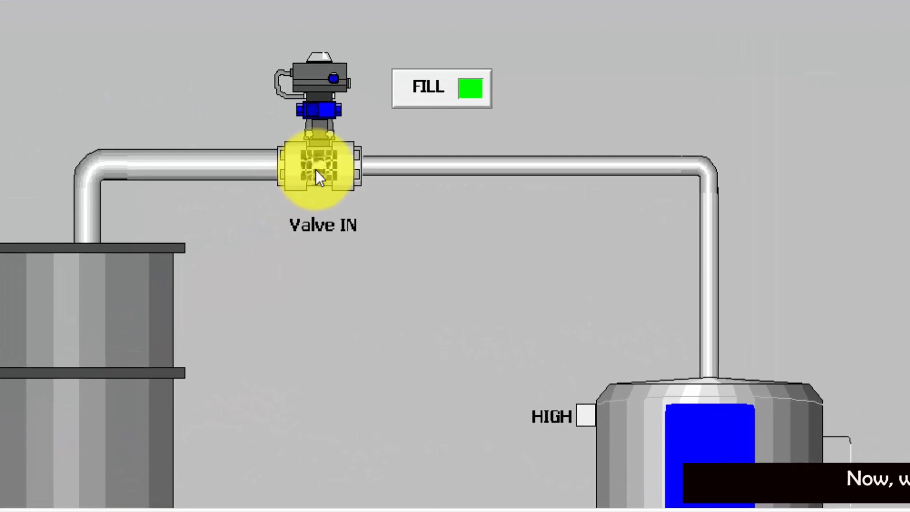
double_click(316, 170)
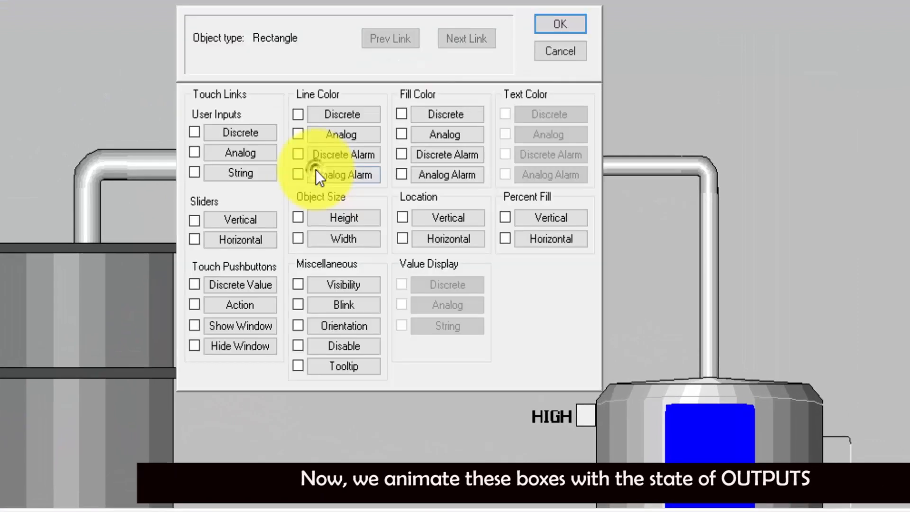
left_click(436, 116)
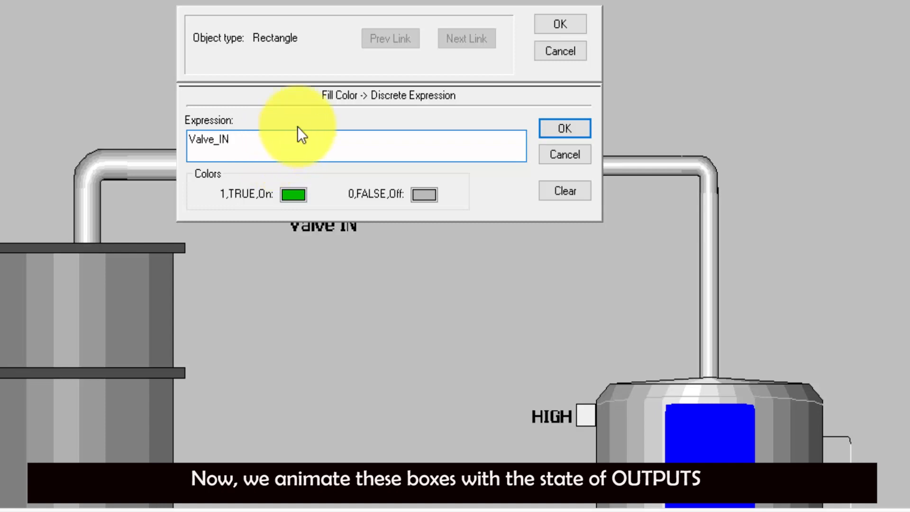
Open the tag definition of Valve_In from the fill color expression and set its type to I/O Discrete.
double_click(311, 142)
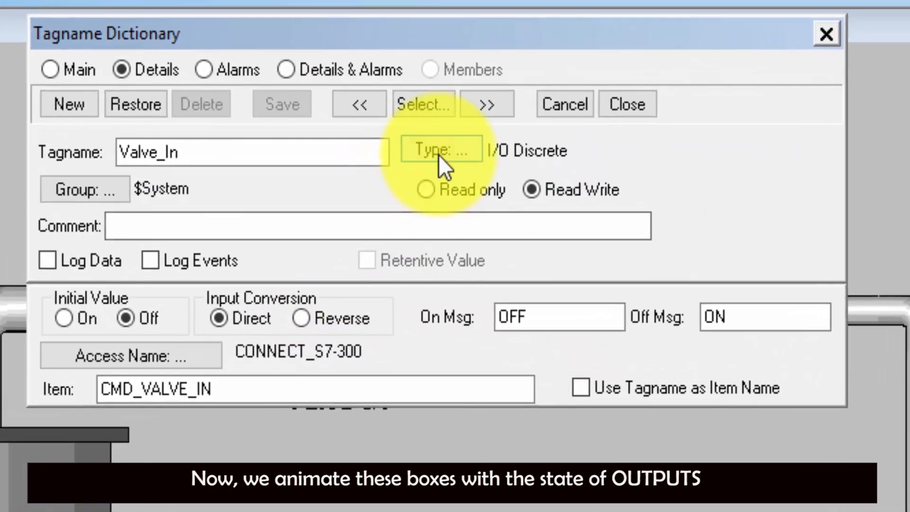
left_click(390, 62)
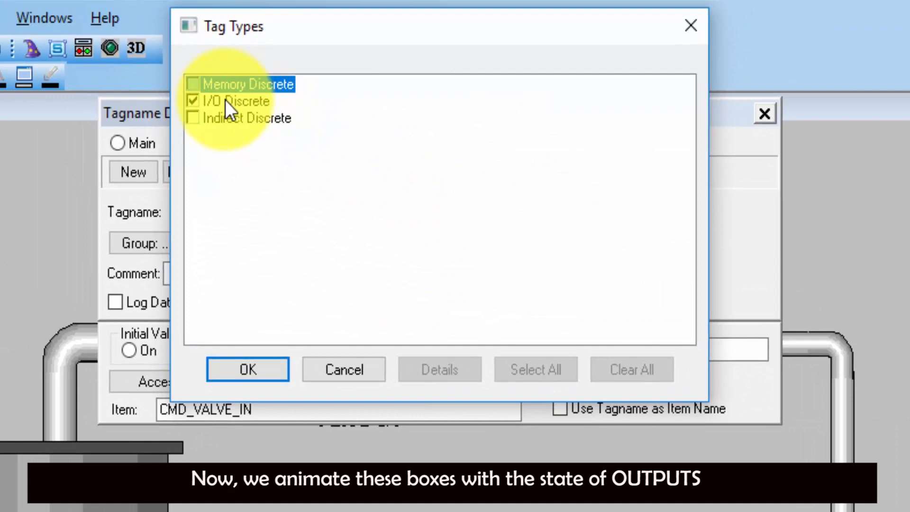
left_click(226, 100)
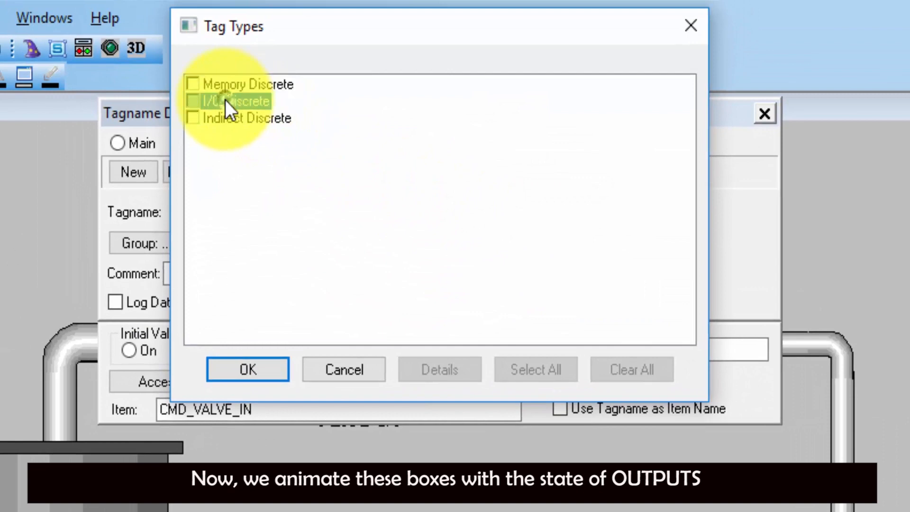
left_click(254, 368)
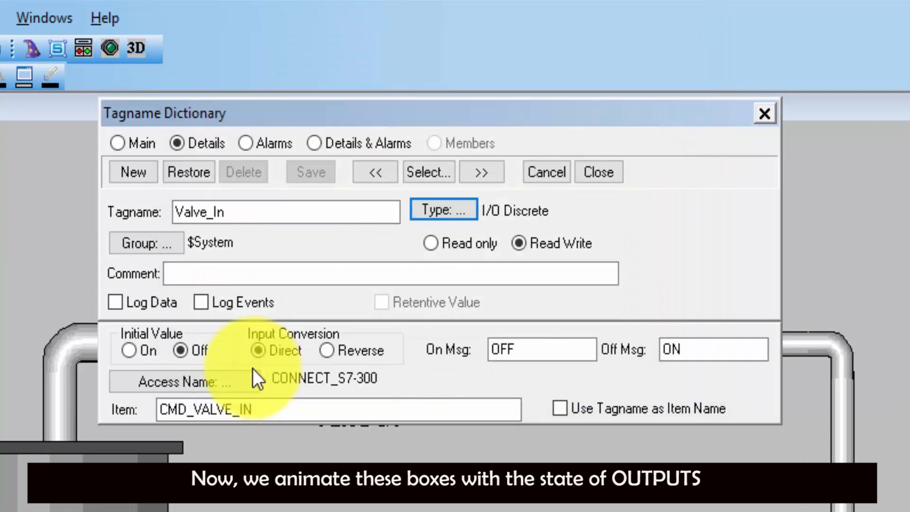
Assign access name CONNECT_S7-300 and item CMD_VALVE_IN to Valve_In, save the tag and accept the Valve IN box's fill link.
left_click(175, 382)
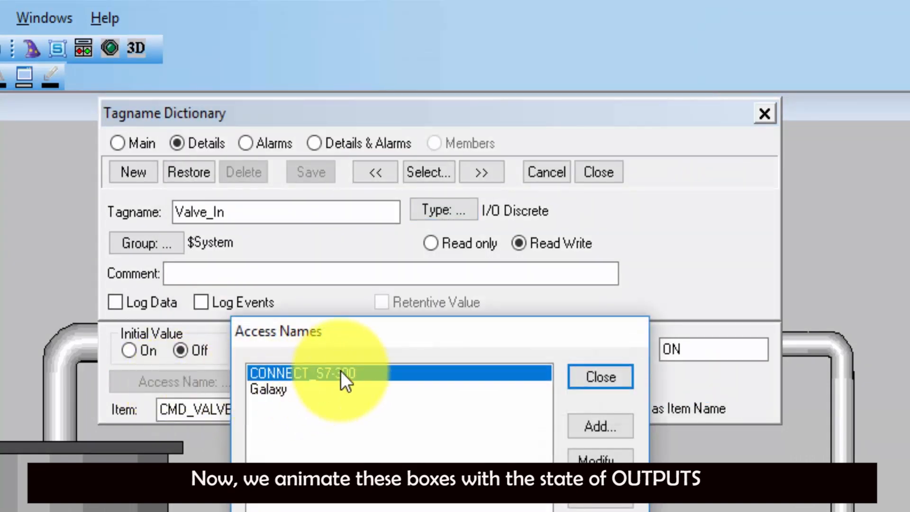
left_click(593, 378)
left_click(319, 414)
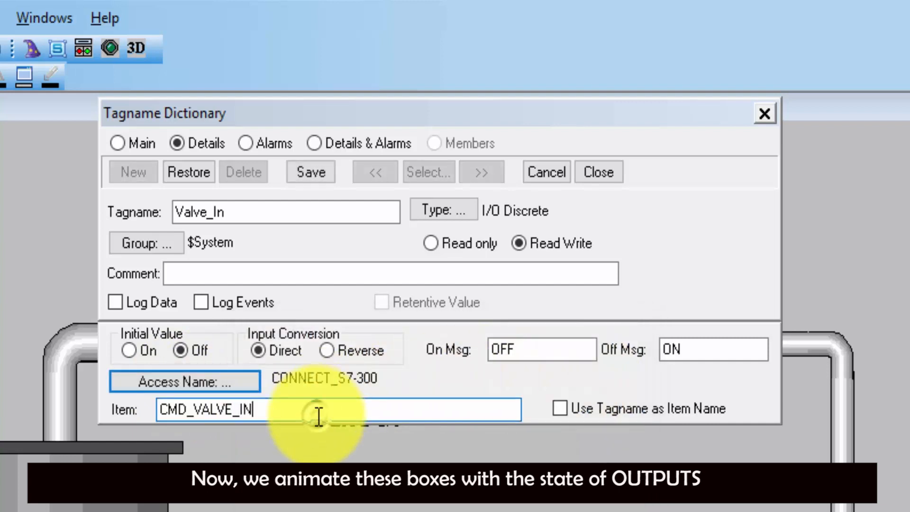
left_click(311, 176)
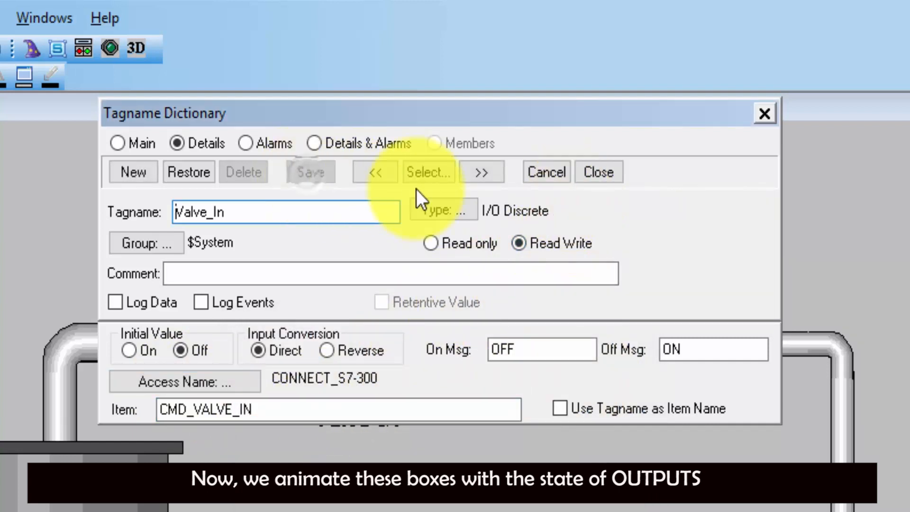
left_click(598, 173)
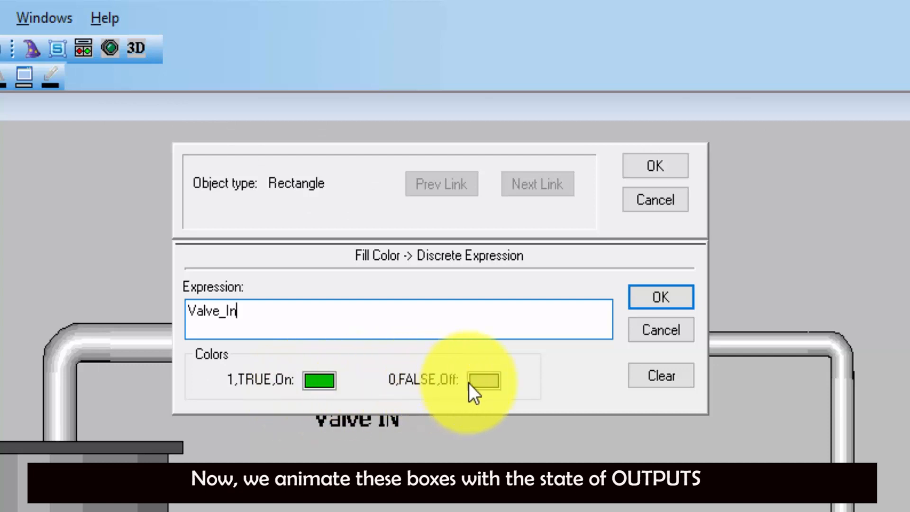
left_click(658, 300)
left_click(657, 166)
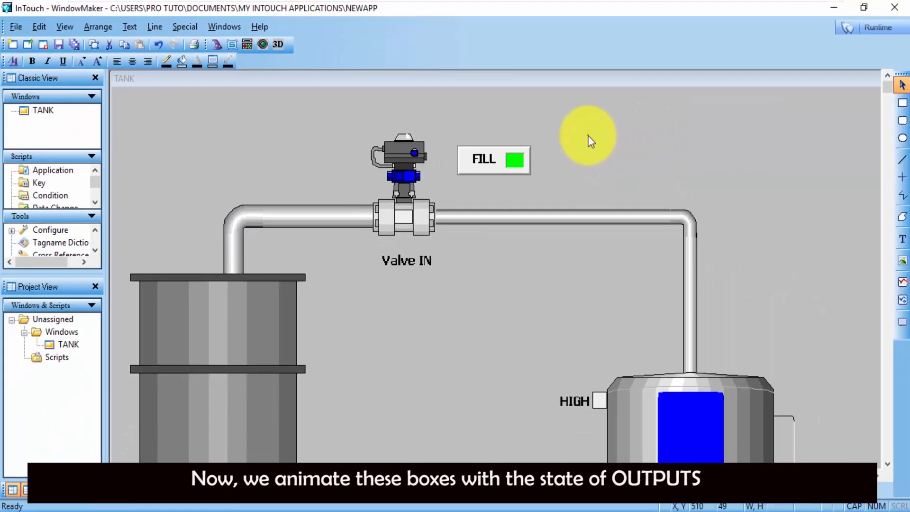
Give the Valve OUT box a discrete fill color link with expression Valve_OUT.
scroll(477, 237, "down", 3)
left_click_drag(141, 473, 156, 474)
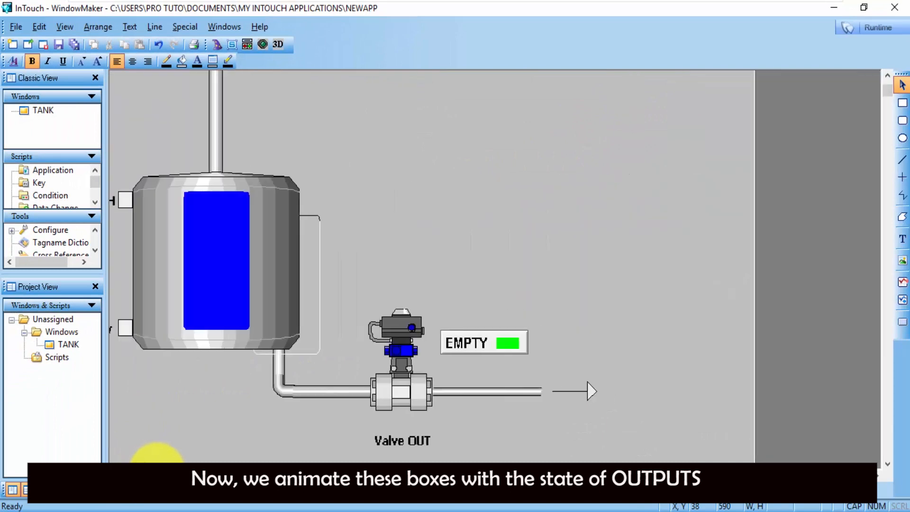
scroll(269, 386, "down", 1)
double_click(405, 312)
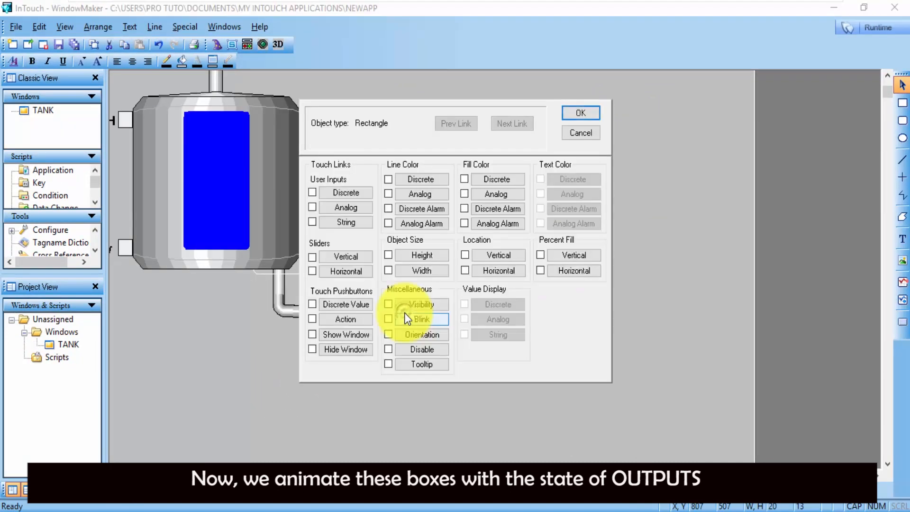
left_click(480, 195)
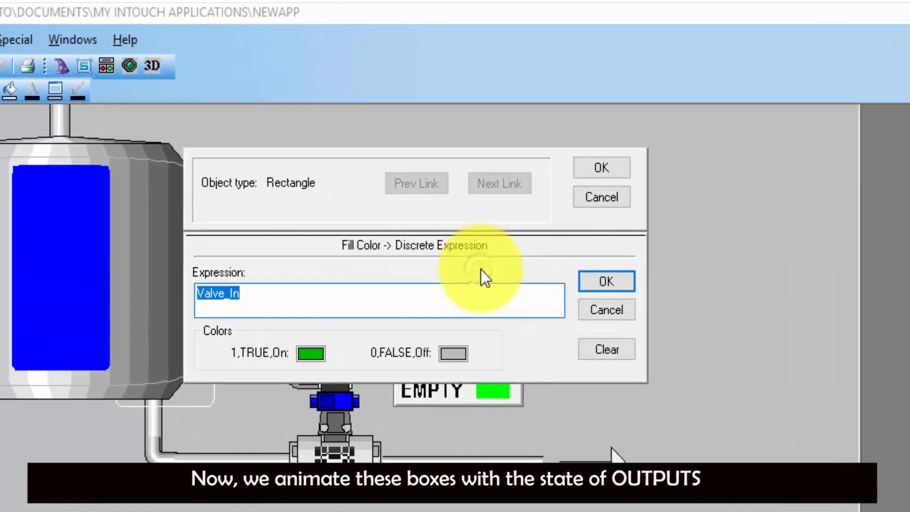
left_click(377, 297)
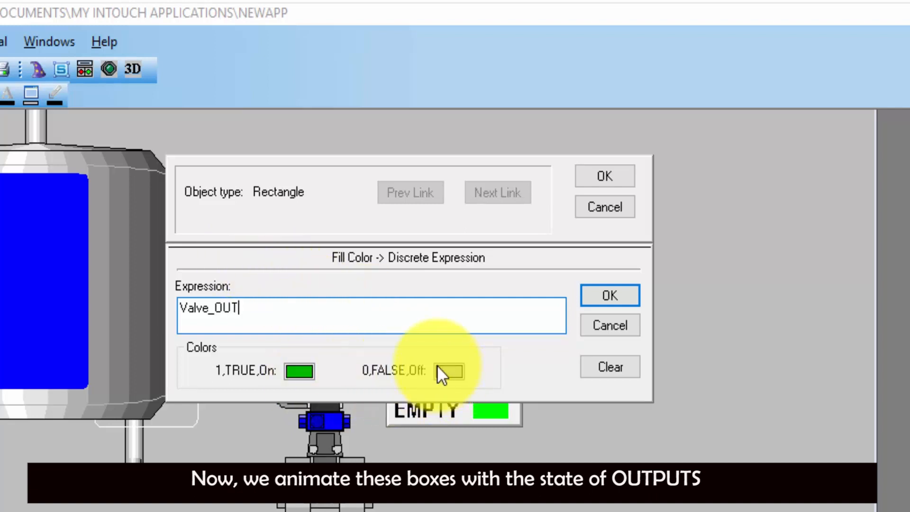
Open the tag definition behind the Valve_OUT expression and set its type to I/O Discrete.
double_click(404, 316)
left_click(403, 217)
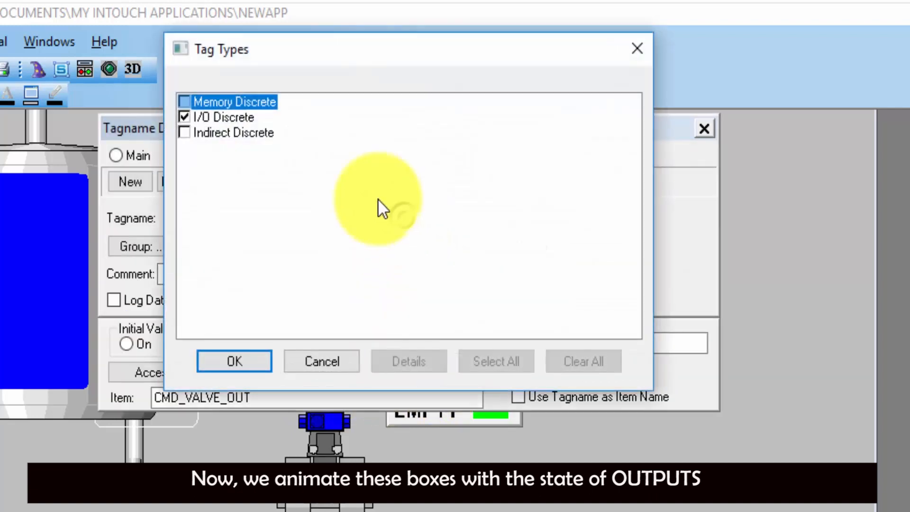
left_click(230, 117)
left_click(223, 362)
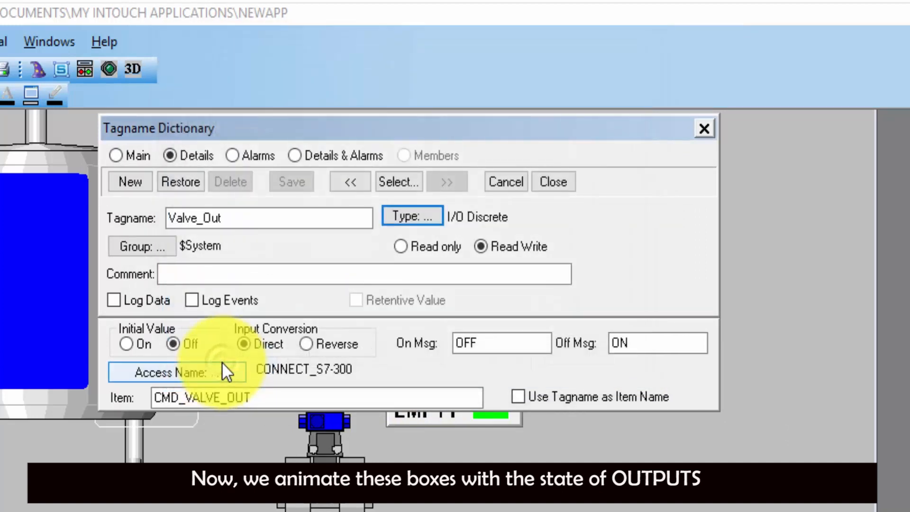
Assign access name CONNECT_S7-300 and item CMD_VALVE_OUT to Valve_Out, matching the KEPServerEX tag name, and save the tag.
left_click(222, 364)
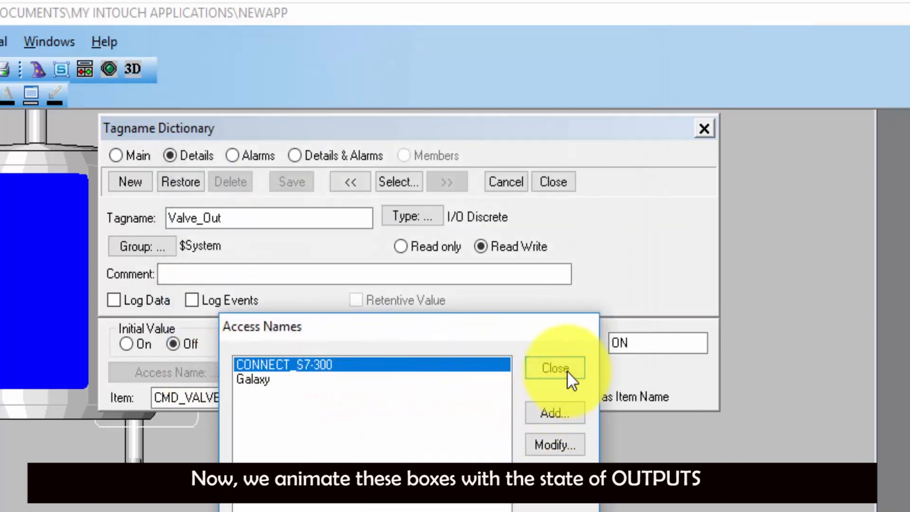
left_click(567, 371)
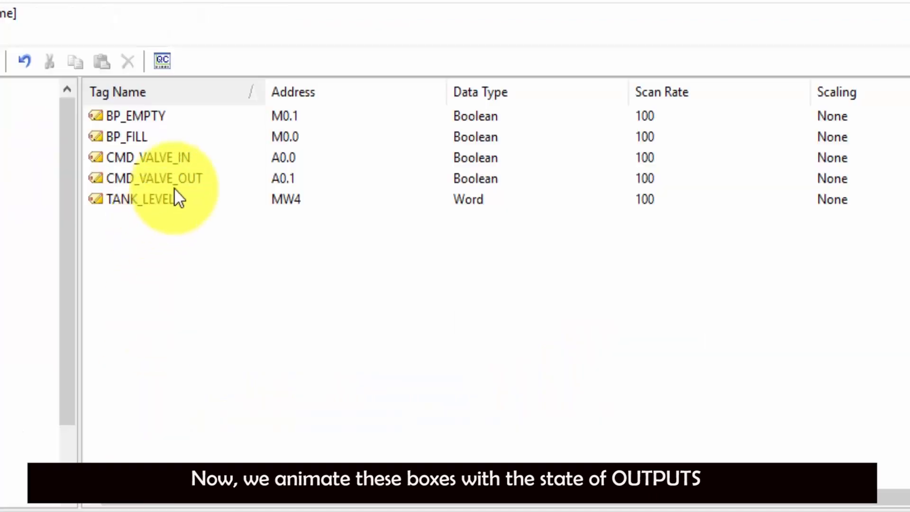
left_click(176, 183)
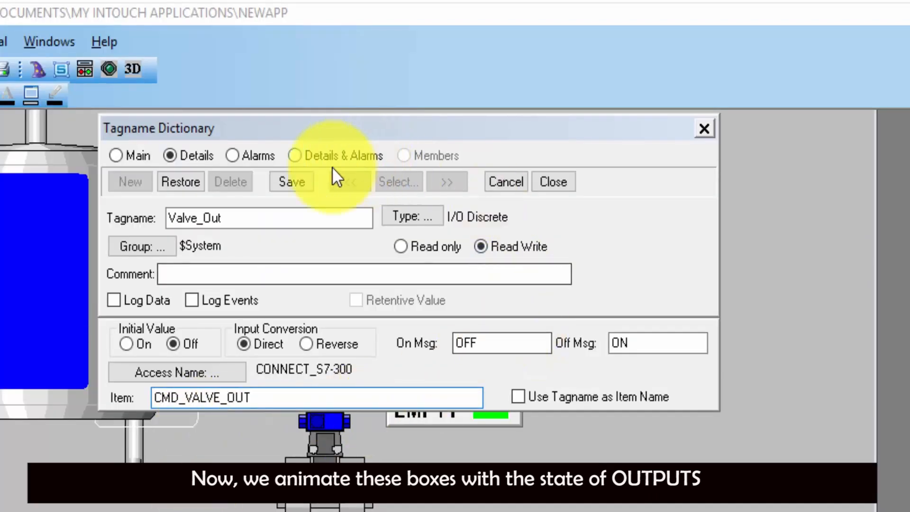
left_click(292, 182)
left_click(557, 183)
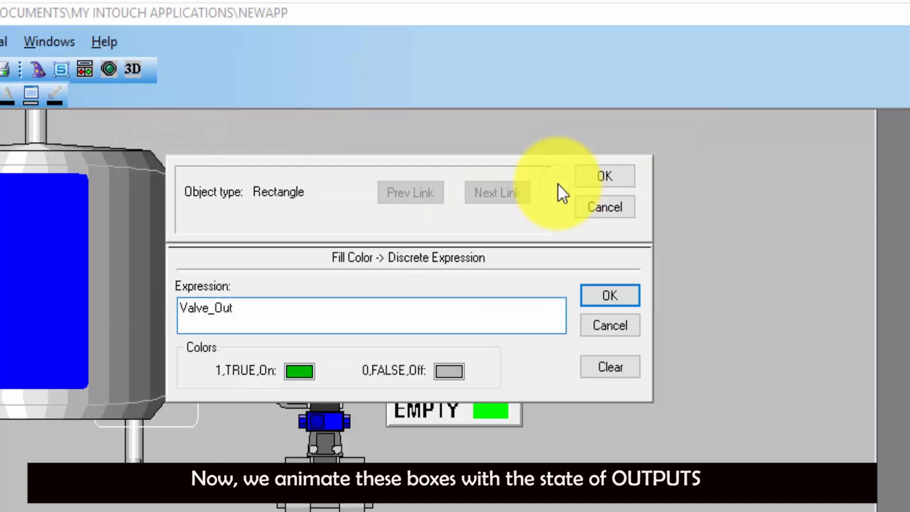
Recheck the Valve_Out tag definition, close it and accept the Valve OUT box's fill link.
double_click(441, 315)
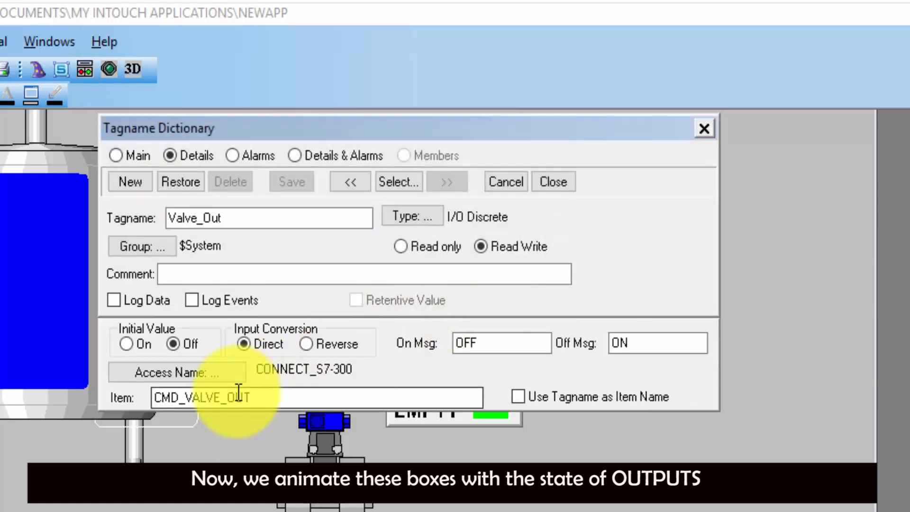
left_click(553, 182)
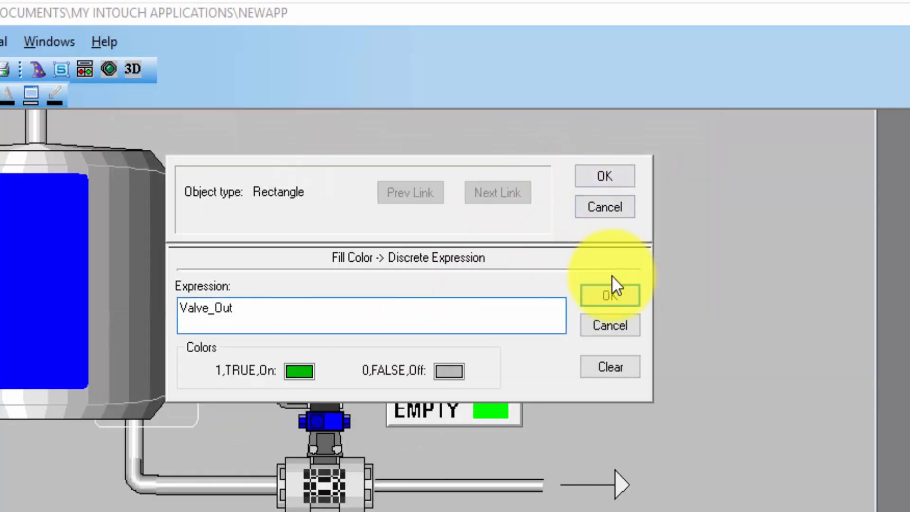
left_click(613, 181)
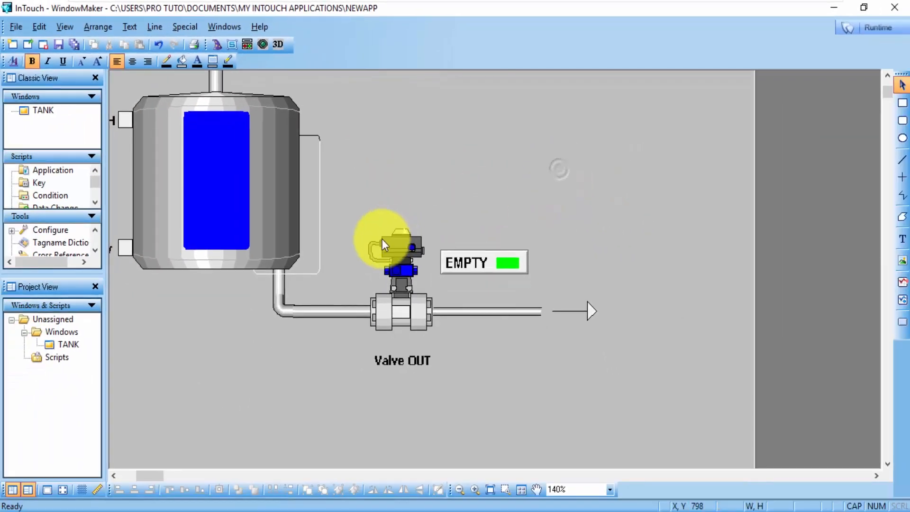
Switch to runtime and test the valve animations by operating FILL to fill the tank and EMPTY to drain it.
scroll(348, 293, "down", 2)
scroll(348, 293, "up", 3)
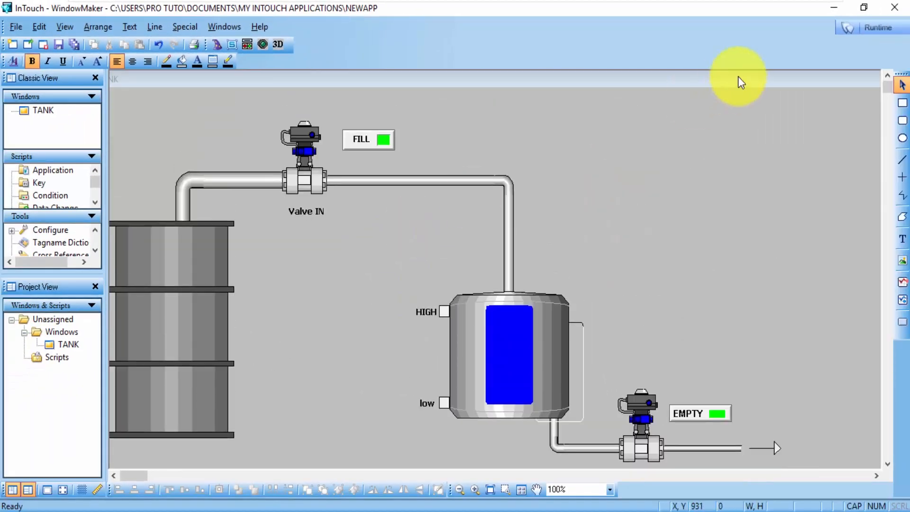
left_click(872, 28)
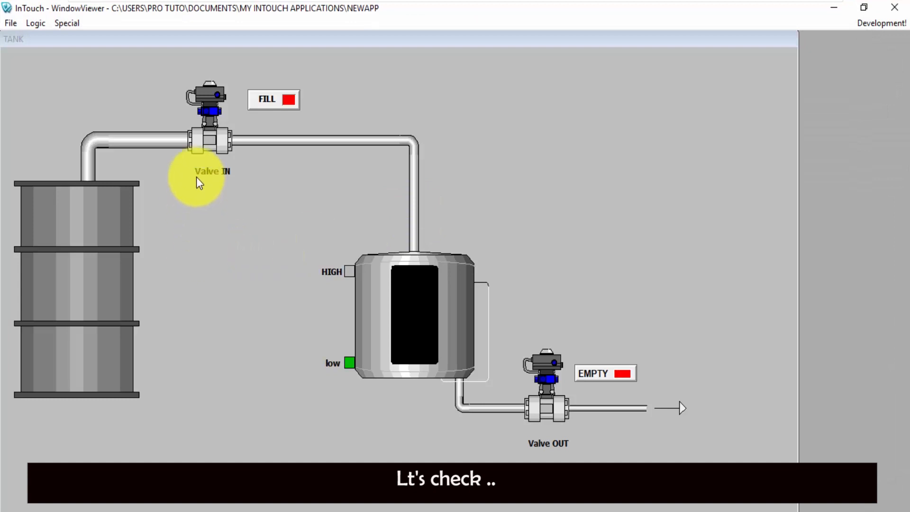
left_click(264, 99)
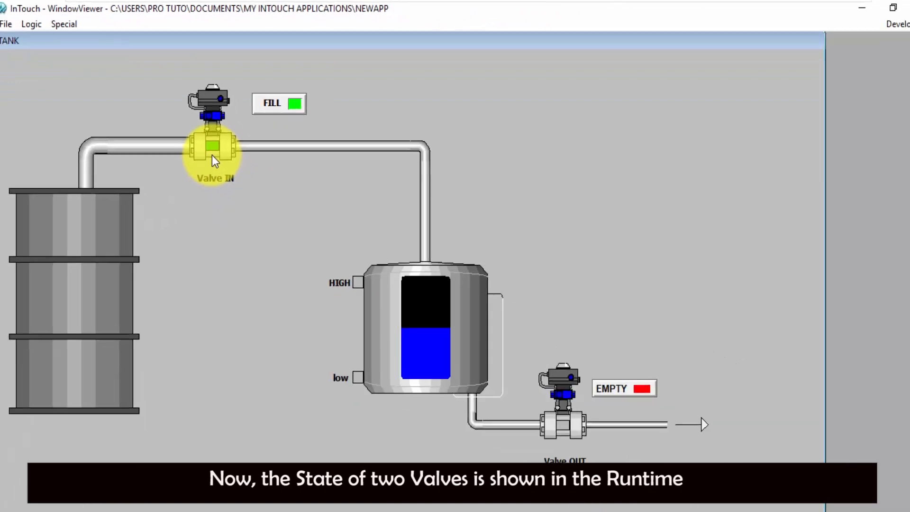
left_click(276, 111)
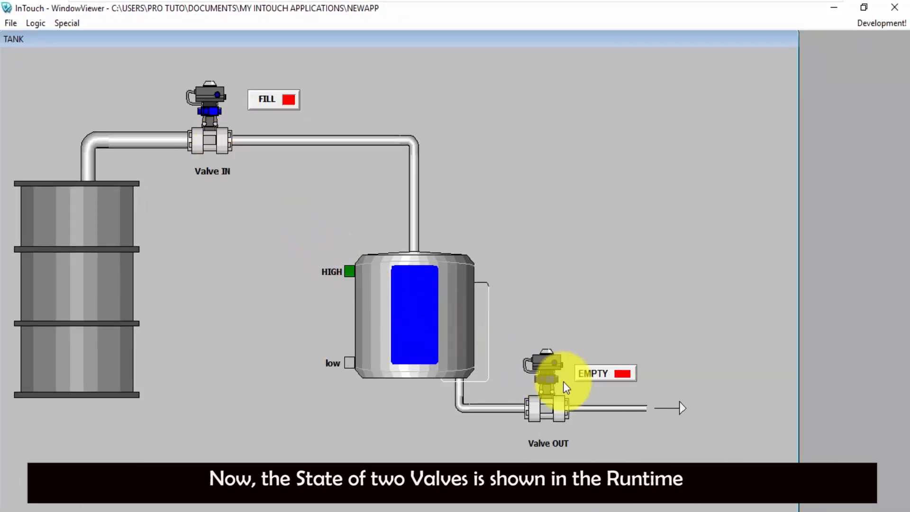
left_click(598, 374)
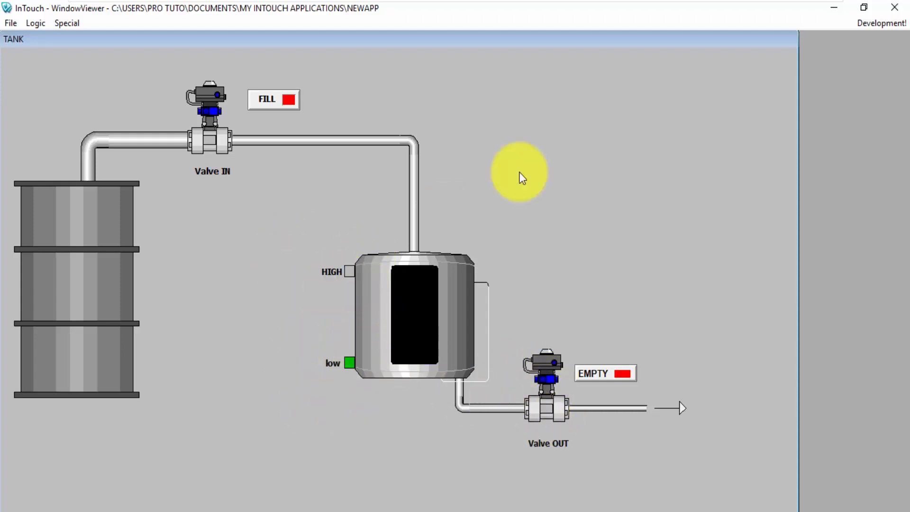
Return to development, review the TANK window's While Showing script conditions that set High and Low from Tank_Fillingg, and accept the script.
left_click(873, 24)
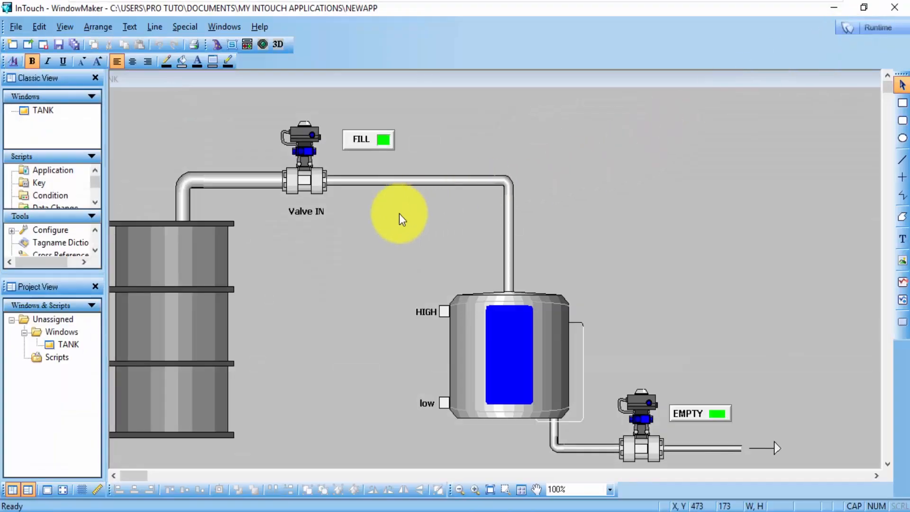
left_click(373, 237)
right_click(368, 220)
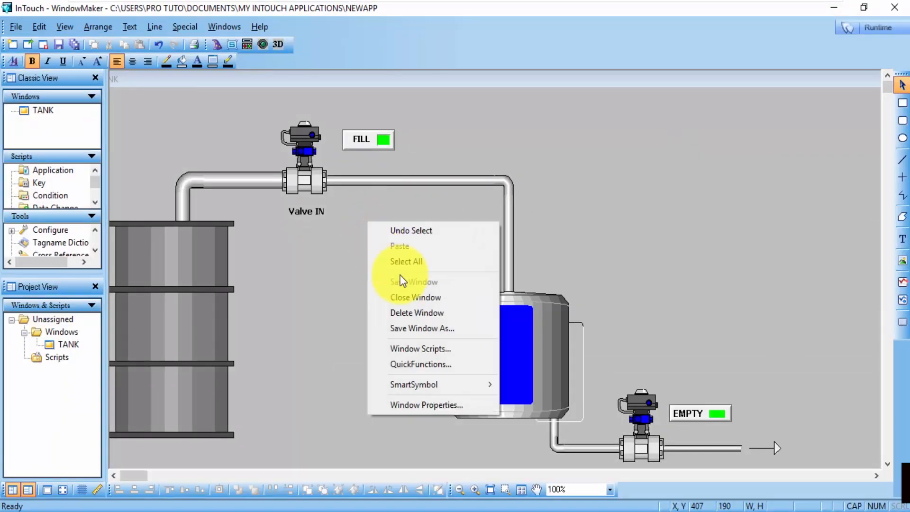
left_click(446, 348)
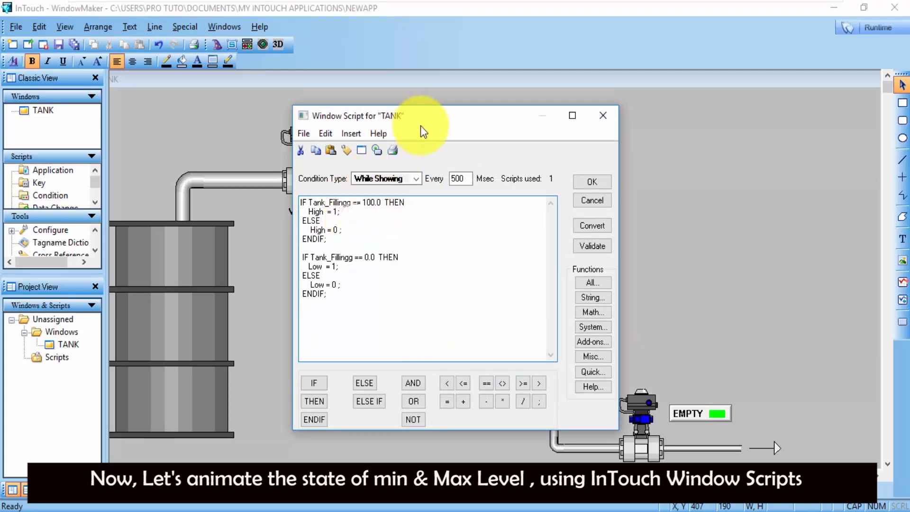
left_click_drag(420, 126, 611, 126)
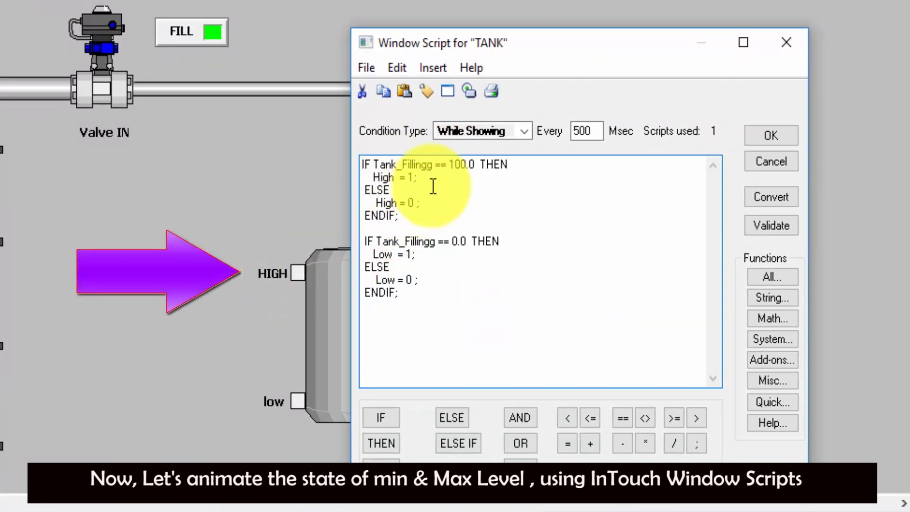
left_click(432, 254)
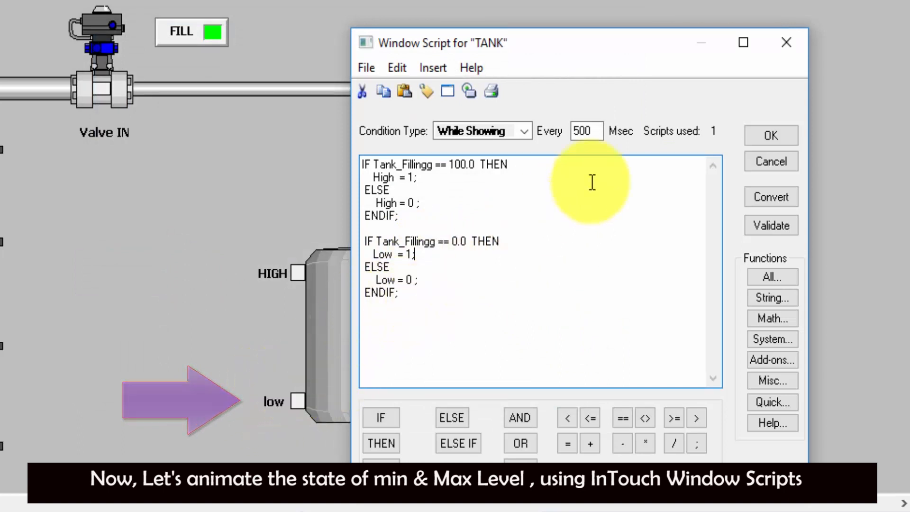
left_click(763, 136)
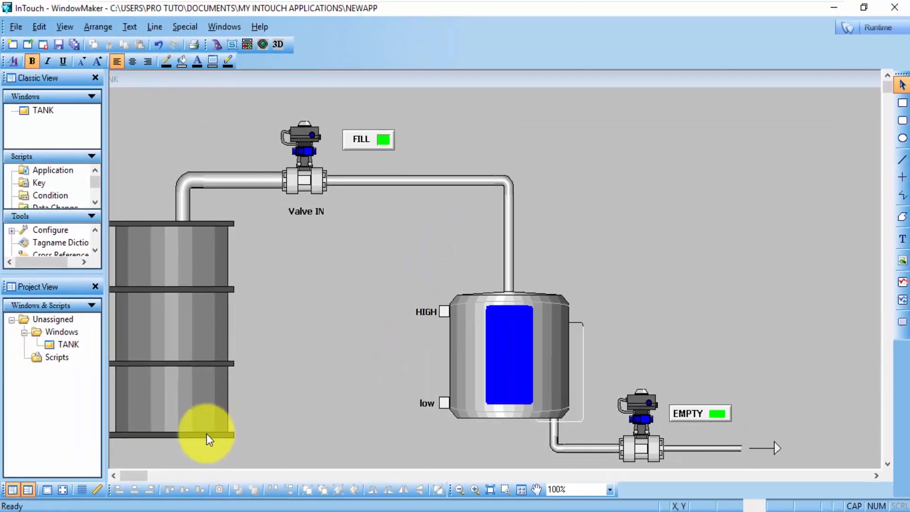
left_click_drag(143, 473, 135, 473)
left_click(192, 348)
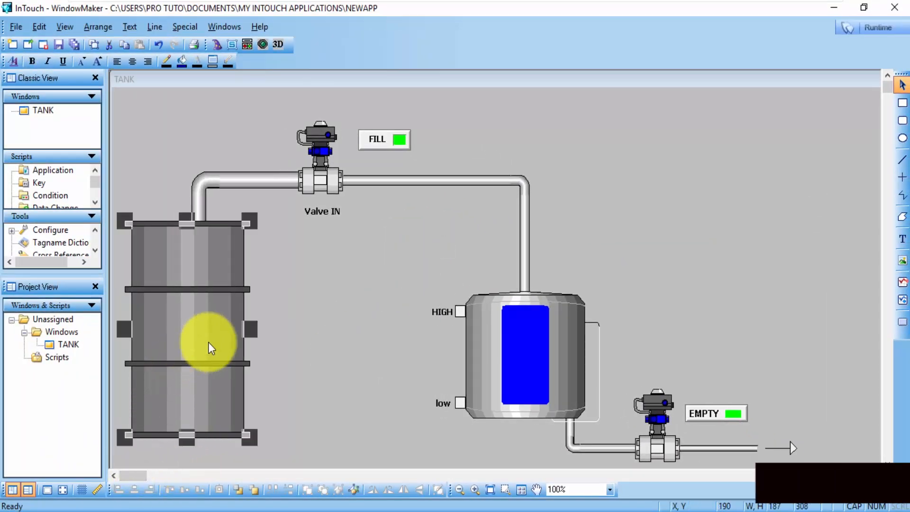
left_click(313, 317)
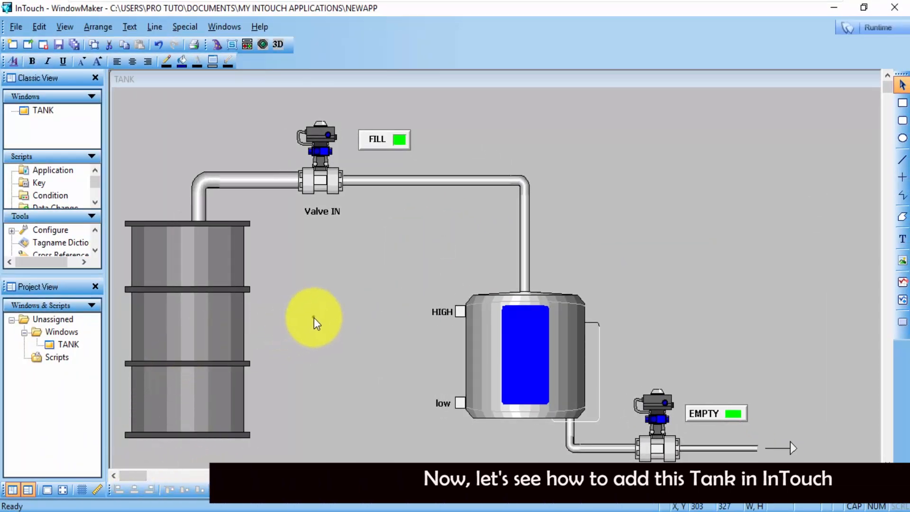
Place a Symbol Factory wizard object in the empty area above and beside the TANK window's existing tank.
left_click(217, 45)
left_click(307, 272)
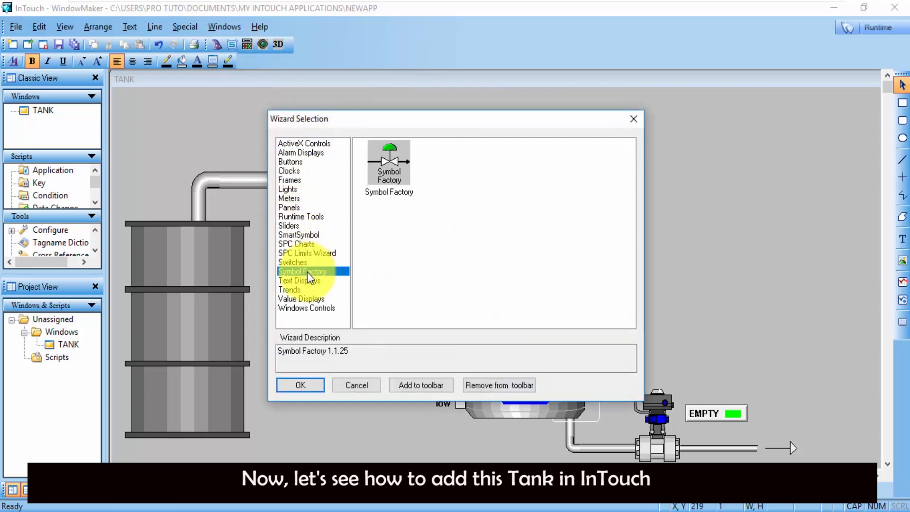
left_click(390, 161)
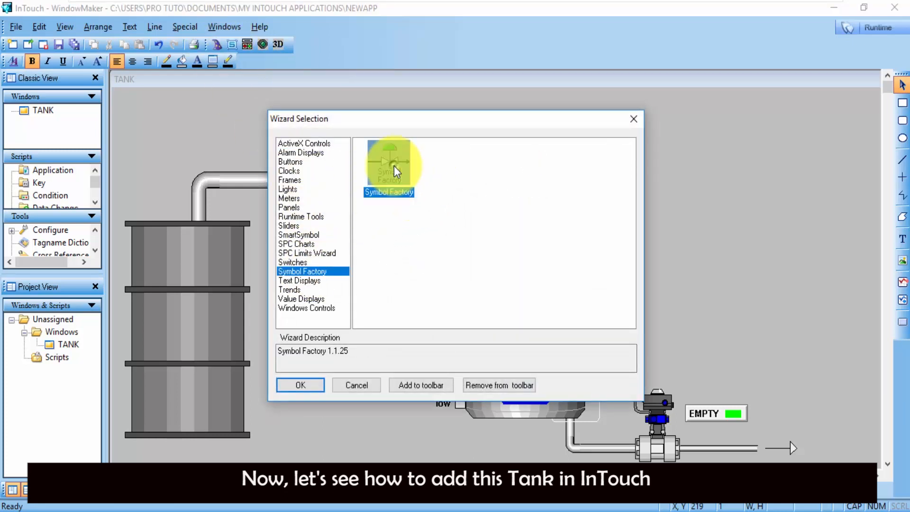
left_click(314, 387)
left_click(607, 165)
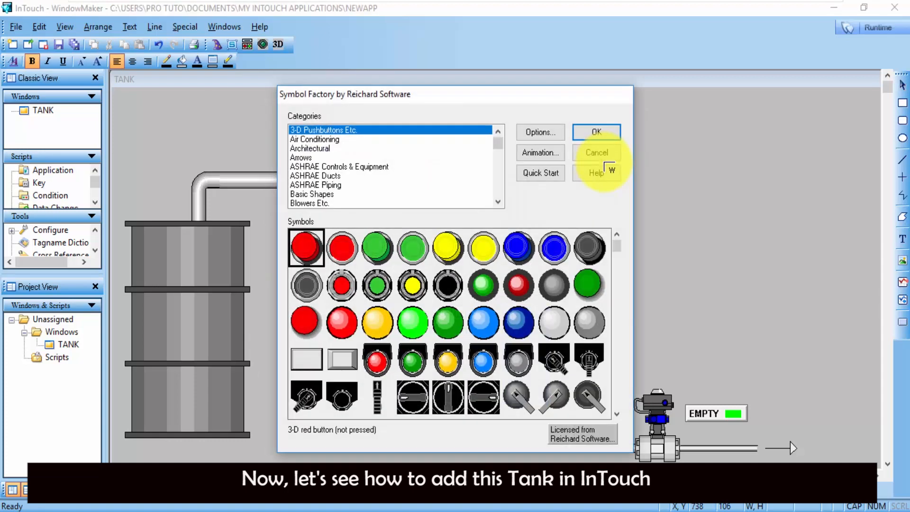
Insert a legged tank symbol from the Symbol Factory Tanks category.
left_click(327, 176)
scroll(327, 177, "down", 4)
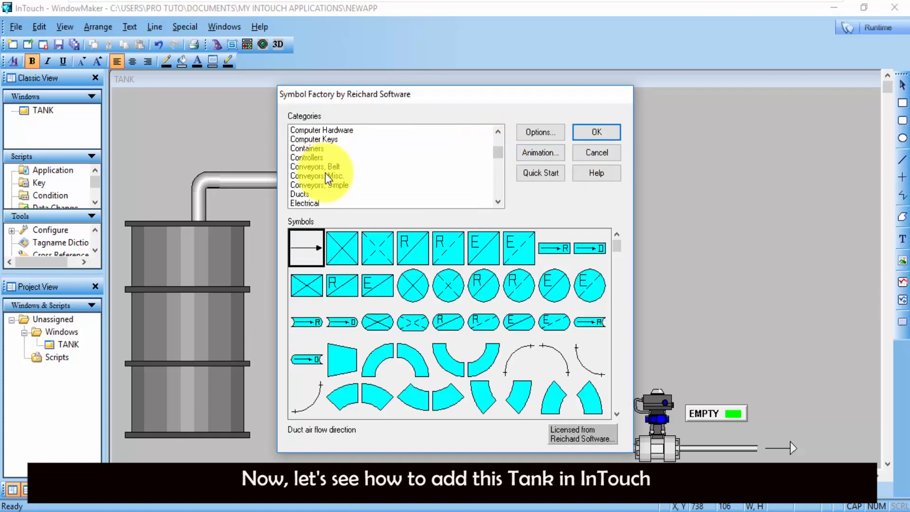
left_click(327, 176)
key("t")
key("t")
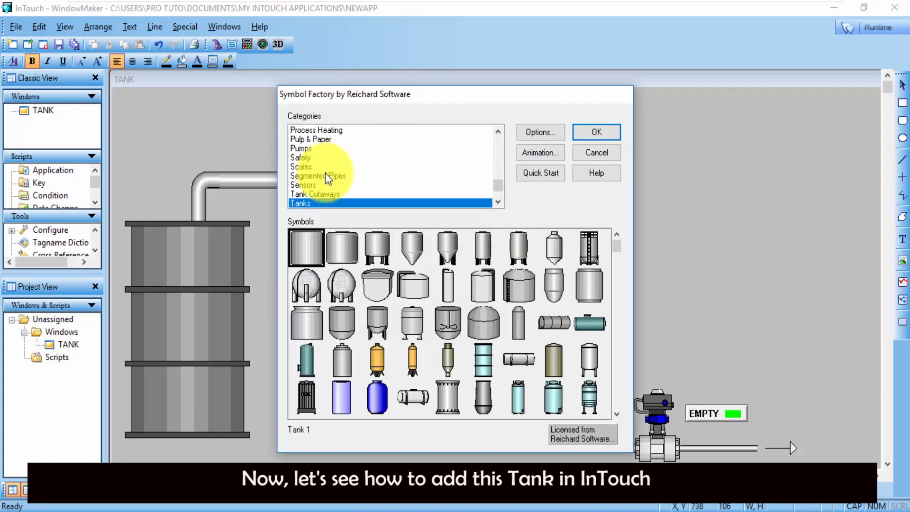
left_click(388, 291)
left_click(412, 277)
left_click(413, 251)
left_click(448, 245)
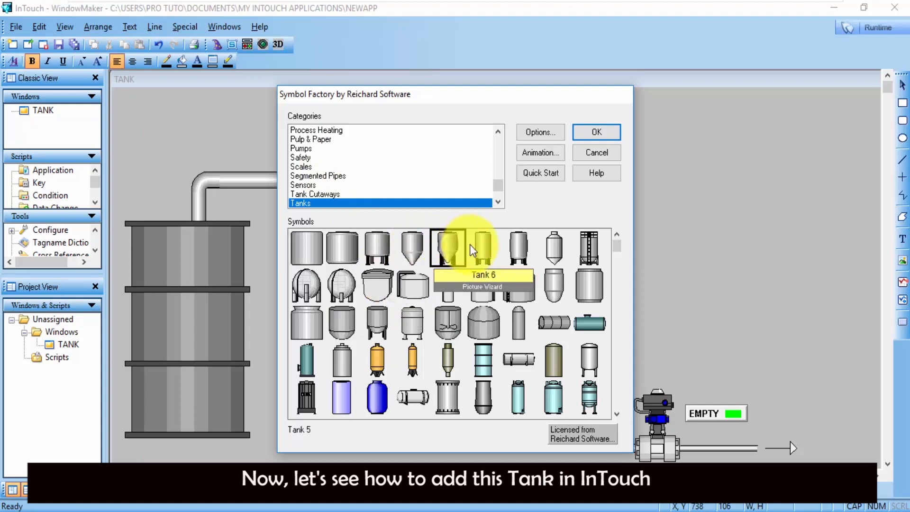
left_click(595, 134)
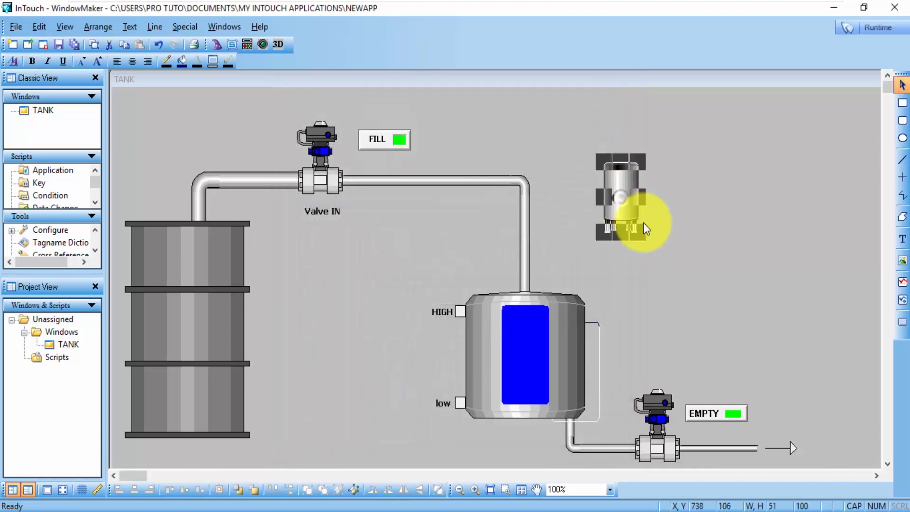
Enlarge the inserted sample tank to about 93 by 181 pixels, and delete it.
left_click_drag(645, 226, 669, 290)
left_click(715, 212)
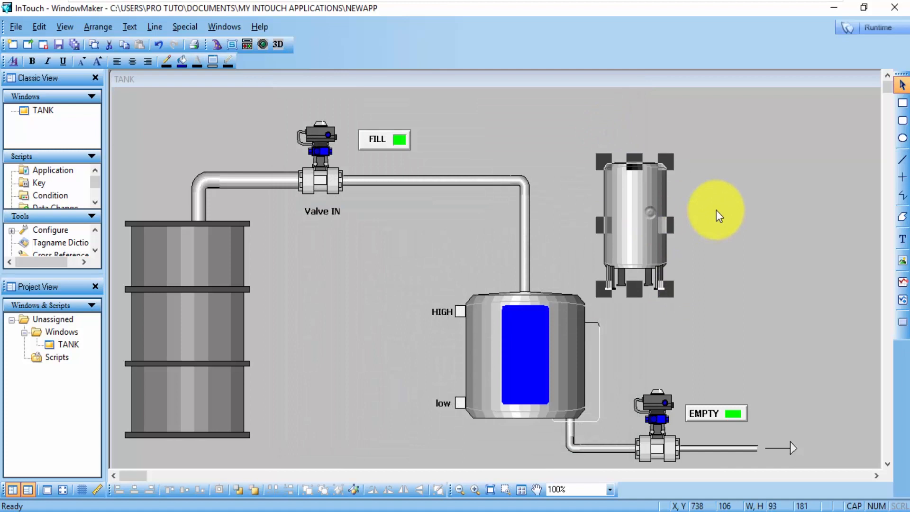
left_click(640, 216)
key("Delete")
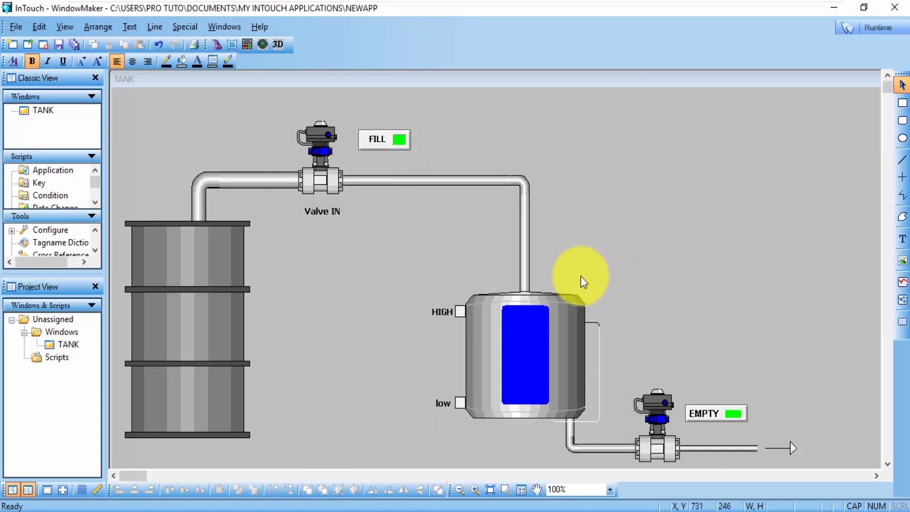
left_click(528, 334)
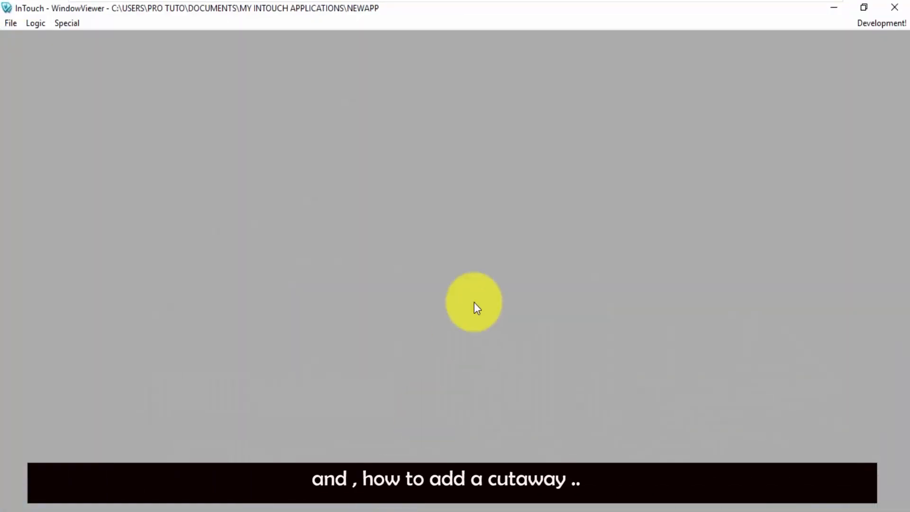
left_click(859, 24)
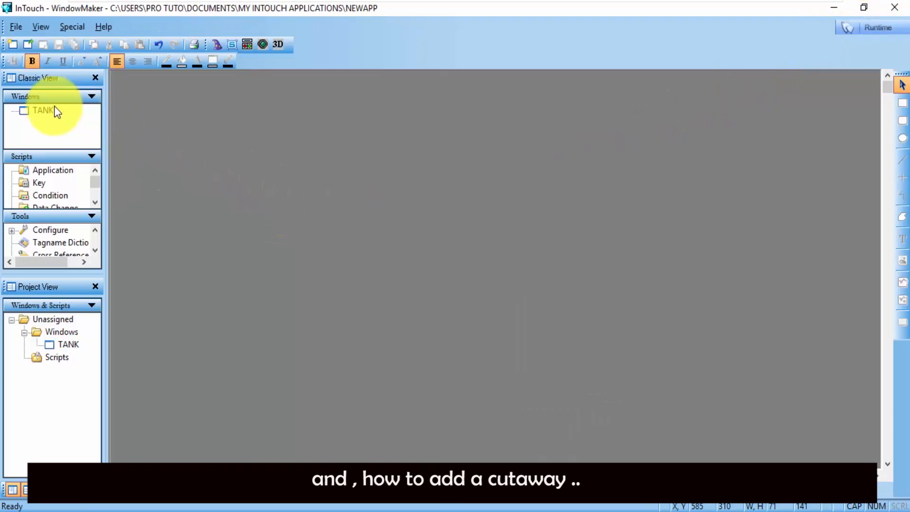
double_click(56, 111)
left_click(526, 315)
left_click(355, 296)
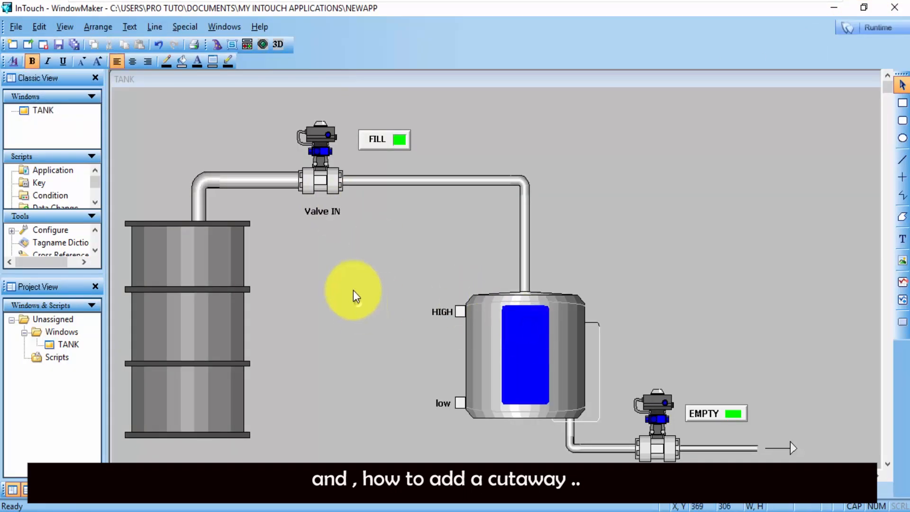
Operate FILL in runtime to watch the tank's level cutaway, and return to development with the TANK window reopened.
left_click(877, 27)
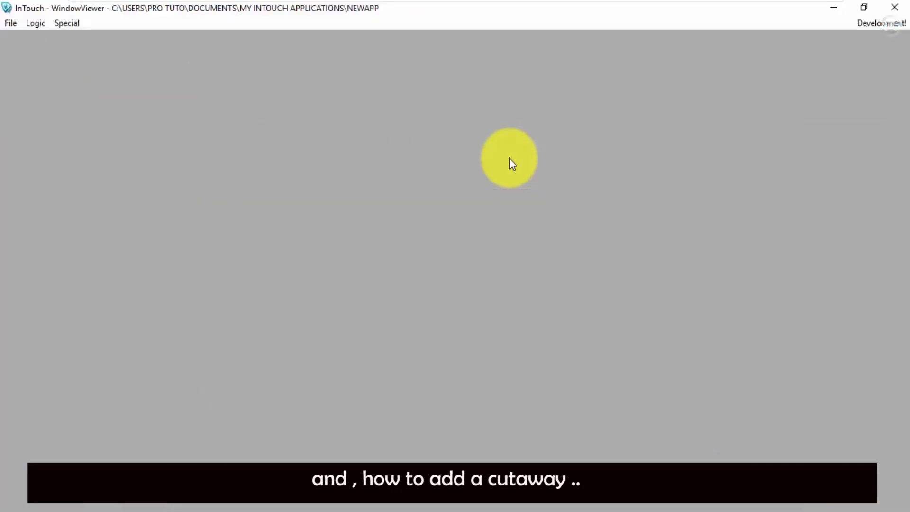
left_click(266, 101)
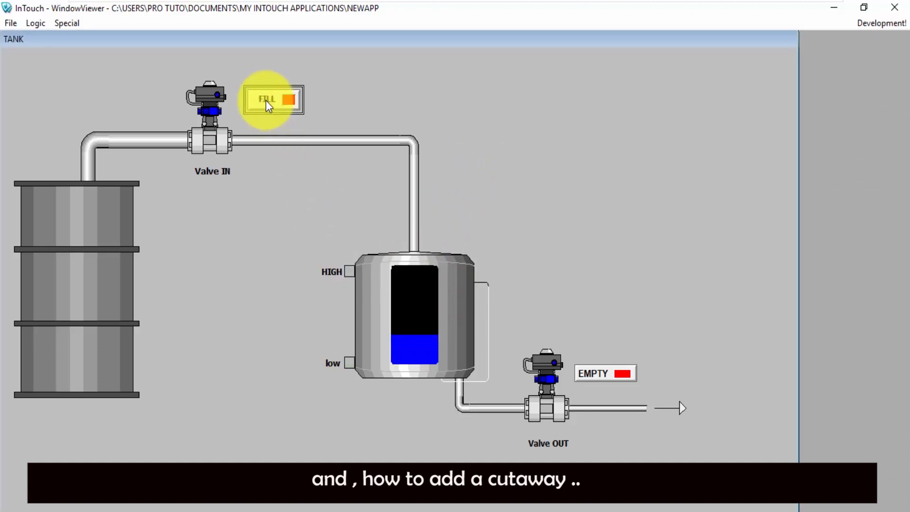
left_click(265, 100)
left_click(353, 511)
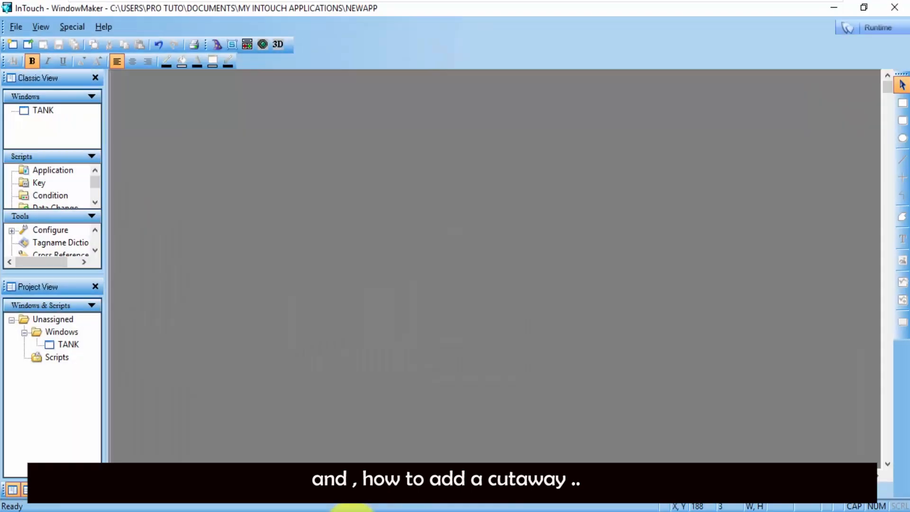
double_click(43, 110)
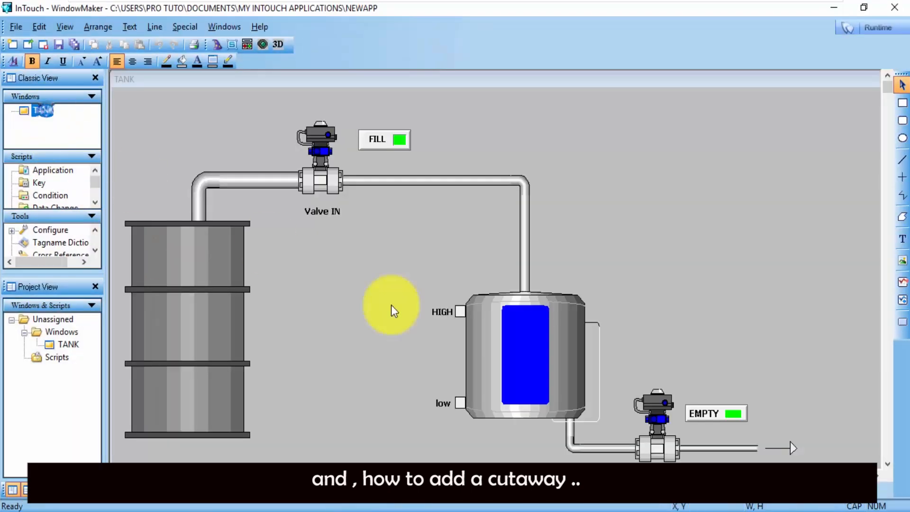
left_click(526, 353)
left_click(524, 236)
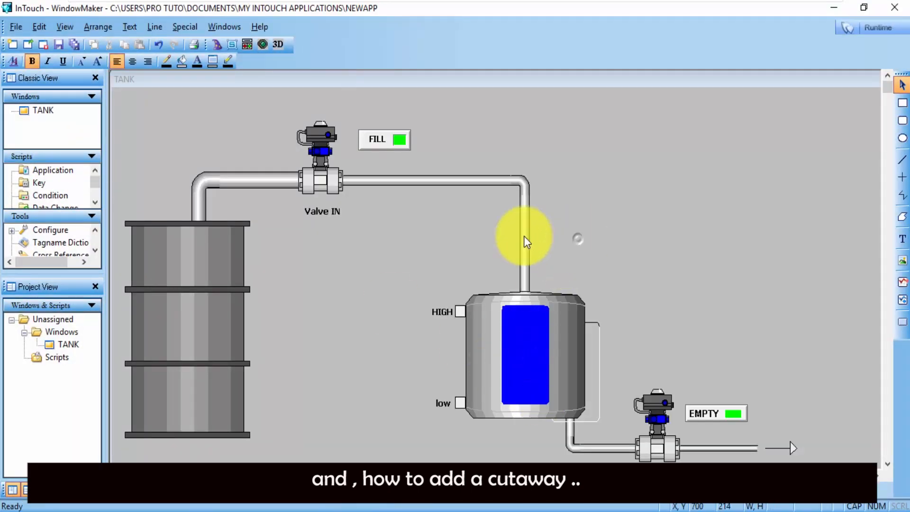
Place another Symbol Factory wizard object in the empty area beside the pipe above the tank.
left_click(218, 45)
left_click(290, 226)
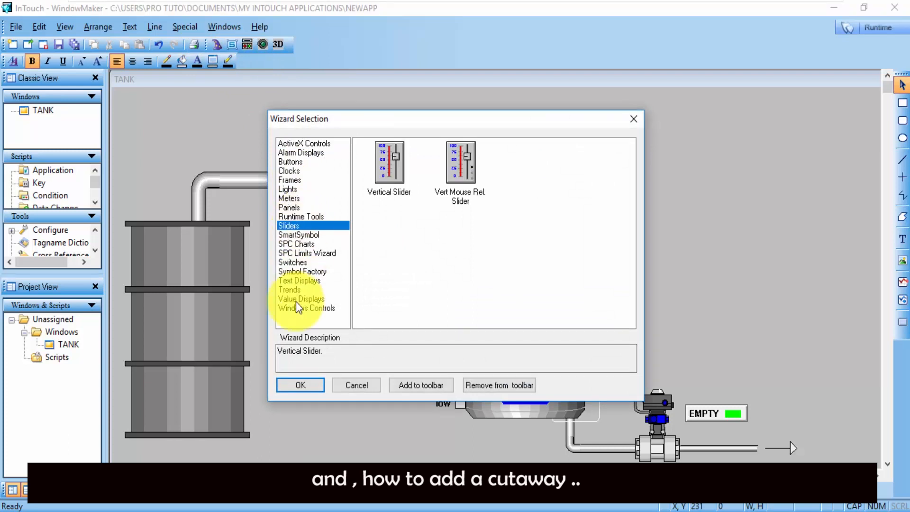
left_click(289, 290)
key("Down")
key("Down")
key("Up")
key("Up")
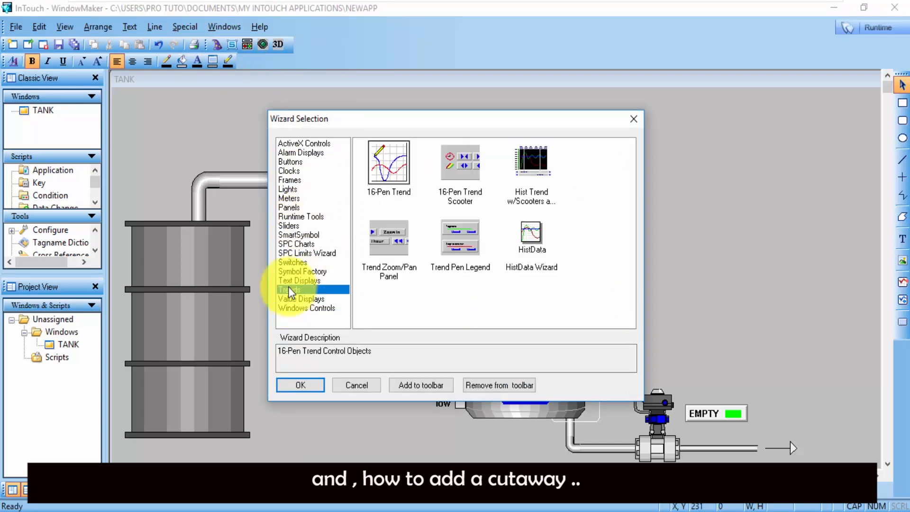
key("Up")
key("Up")
double_click(397, 156)
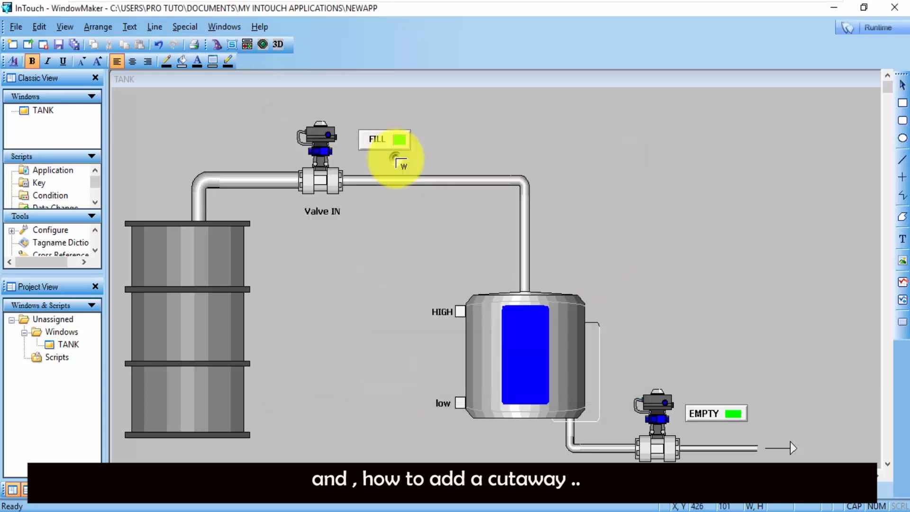
left_click(625, 164)
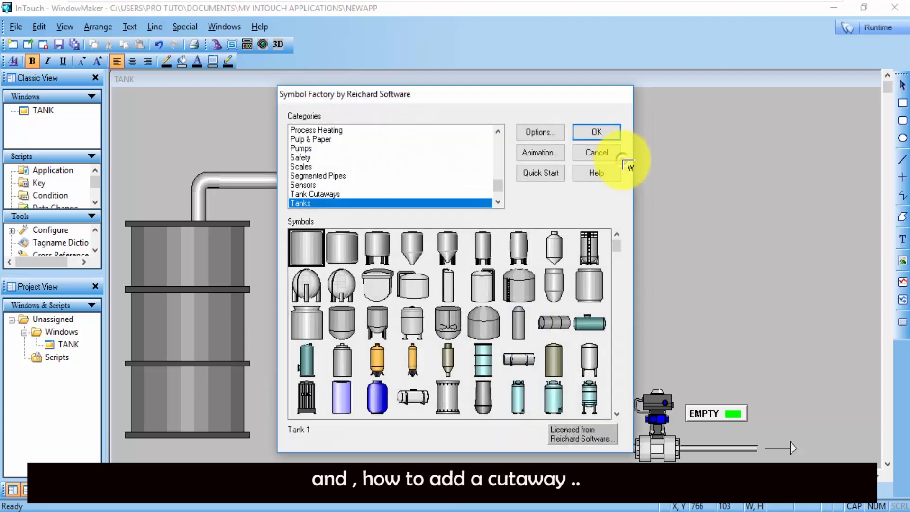
Insert the Rectangular cut-away symbol from the Tank Cutaways category.
left_click(324, 194)
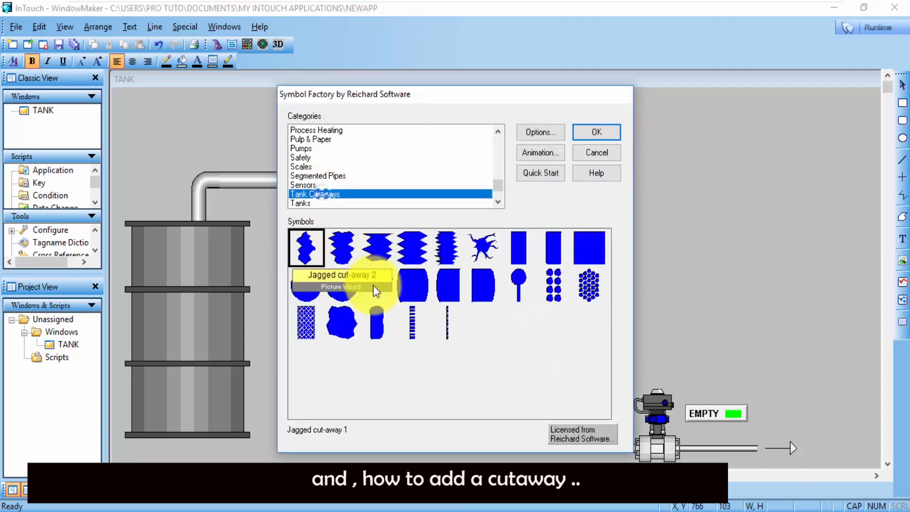
left_click(408, 242)
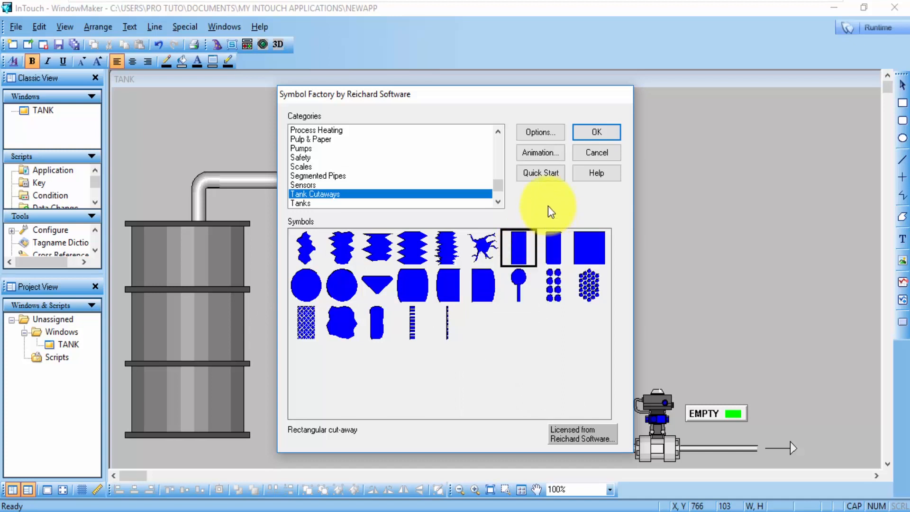
left_click(596, 137)
left_click(701, 209)
left_click(652, 197)
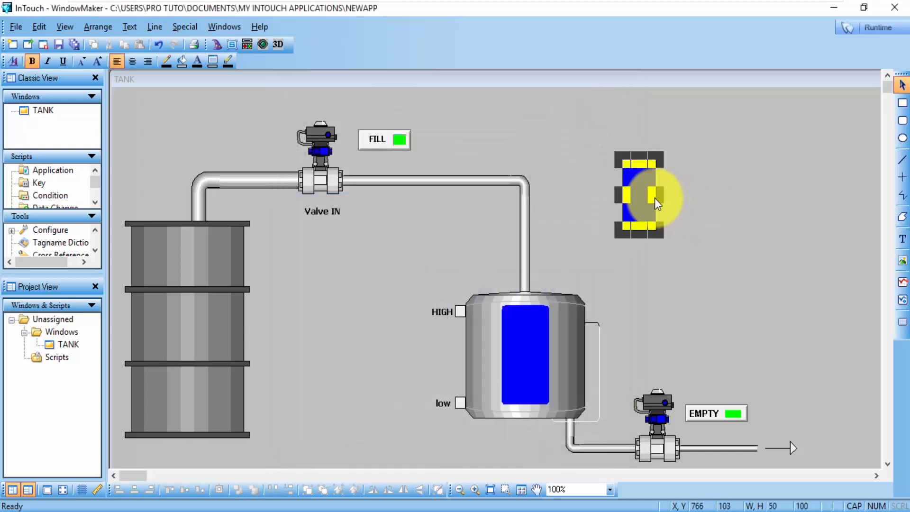
Delete the sample rectangular cutaway, keeping the blue cutaway on the existing tank.
left_click(544, 355)
left_click(641, 204)
key("Delete")
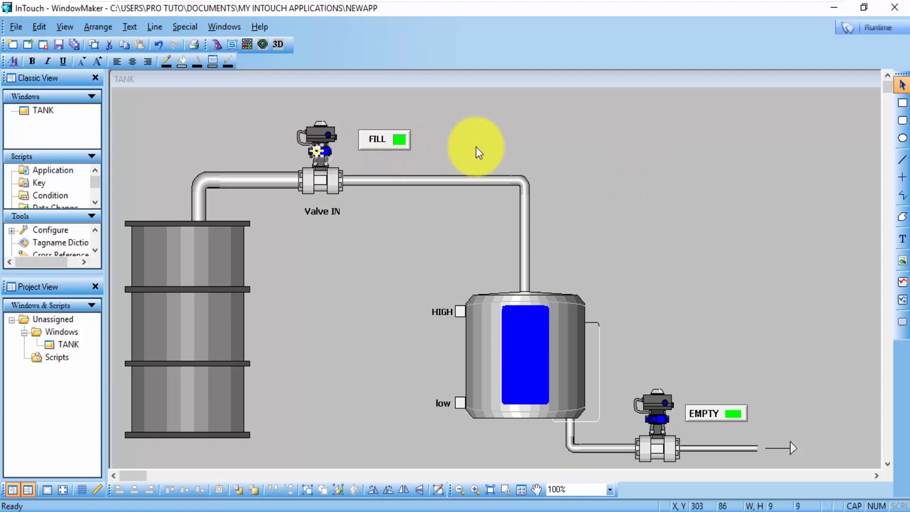
Open the vertical percent fill link of the existing tank's blue cutaway and examine its expression and maximum fill settings.
scroll(482, 263, "down", 2)
left_click(518, 288)
double_click(519, 288)
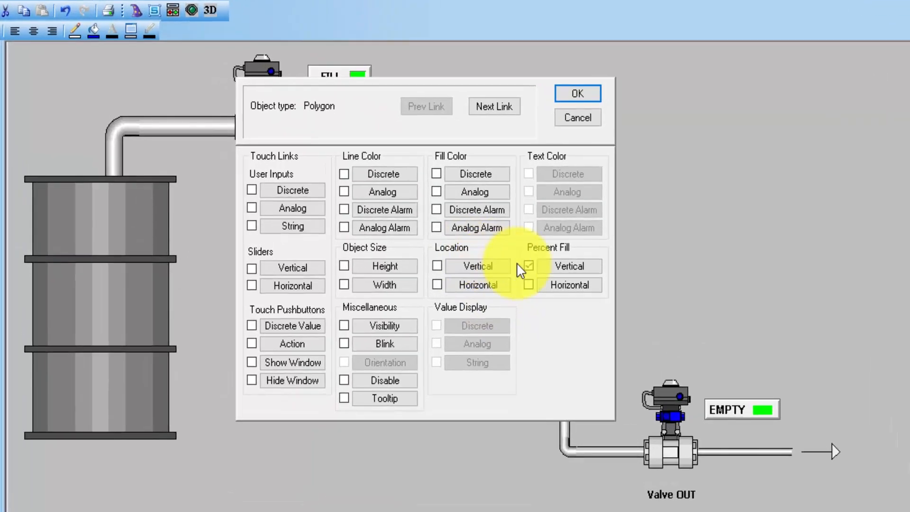
left_click(540, 255)
left_click(564, 281)
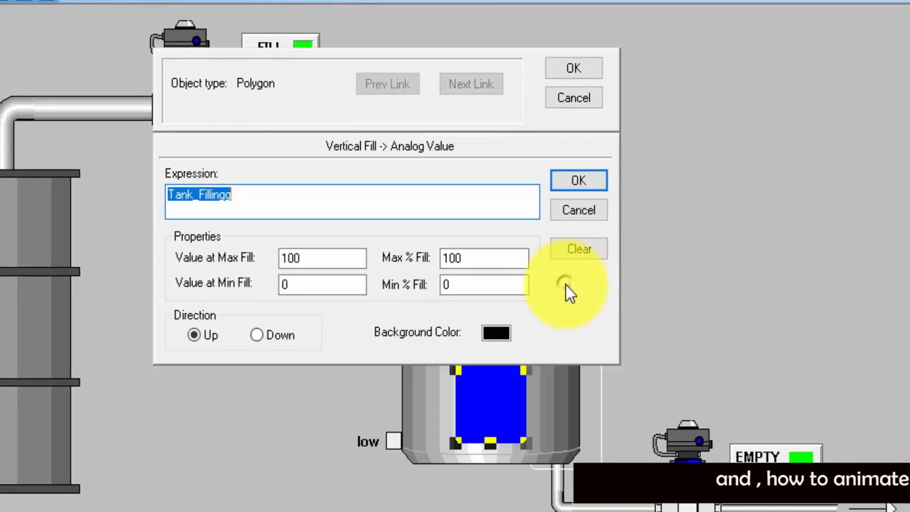
left_click(345, 199)
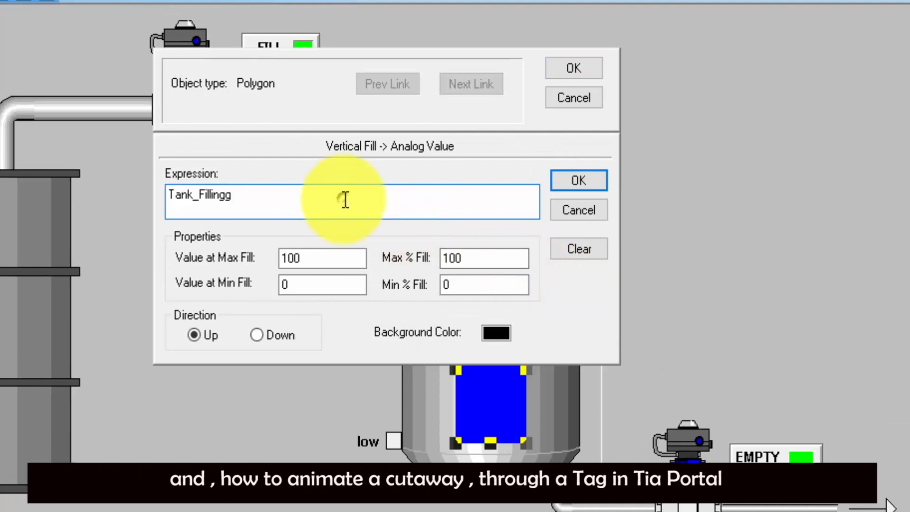
left_click(316, 259)
left_click(476, 258)
Open the Tank_Fillingg tag definition and review its tag type and its minimum and maximum EU and raw values.
double_click(397, 201)
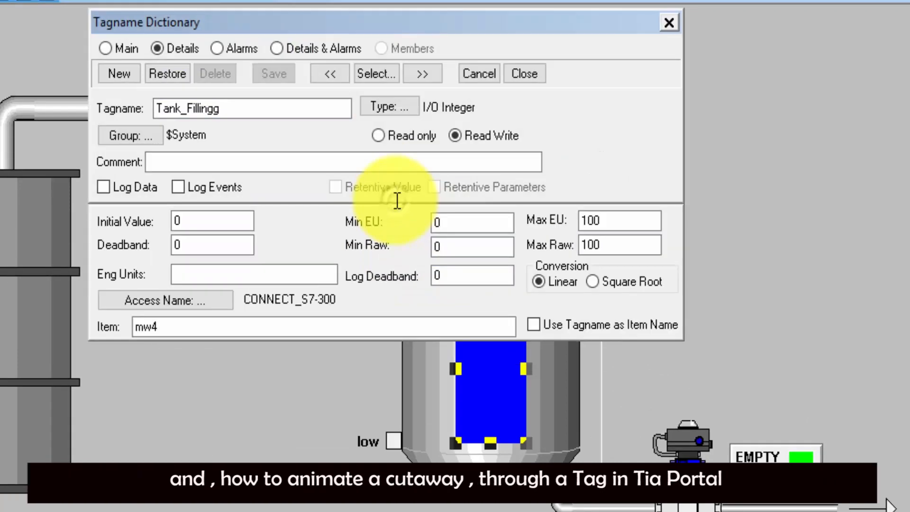
left_click(391, 109)
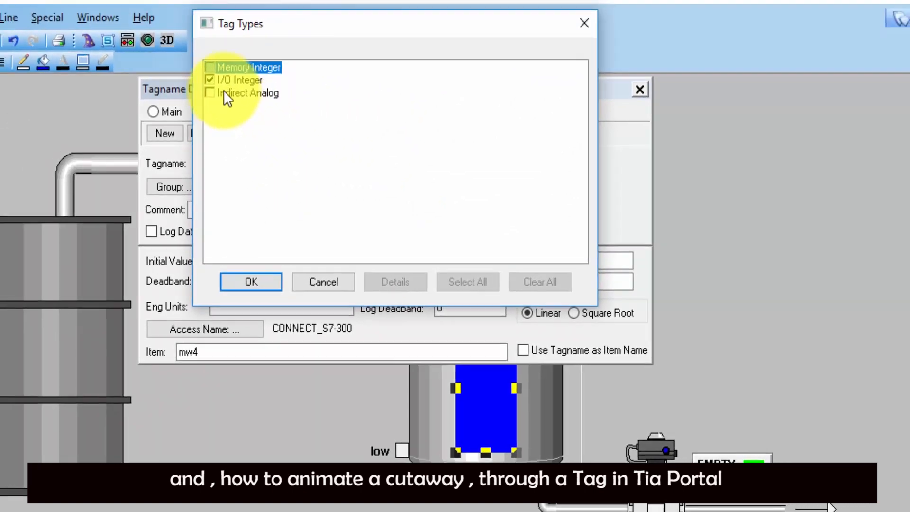
left_click(320, 274)
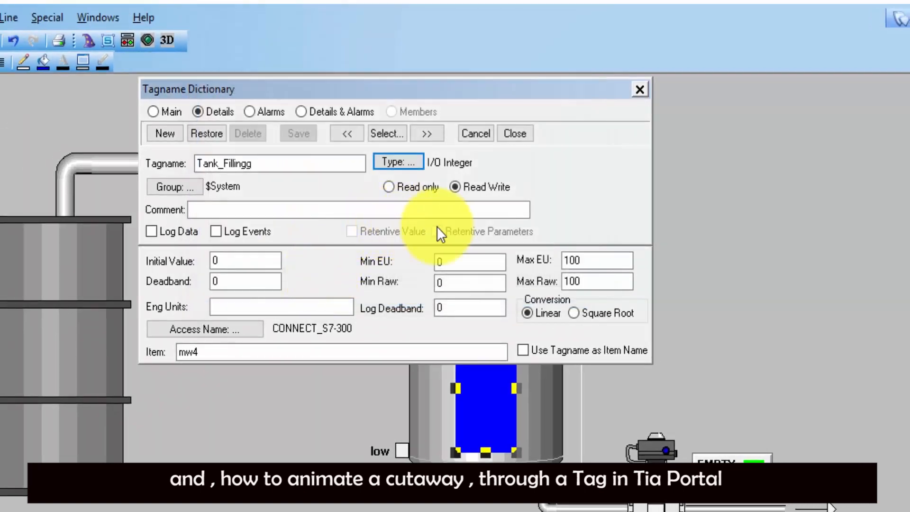
left_click(462, 264)
left_click(614, 262)
left_click(463, 283)
left_click(593, 282)
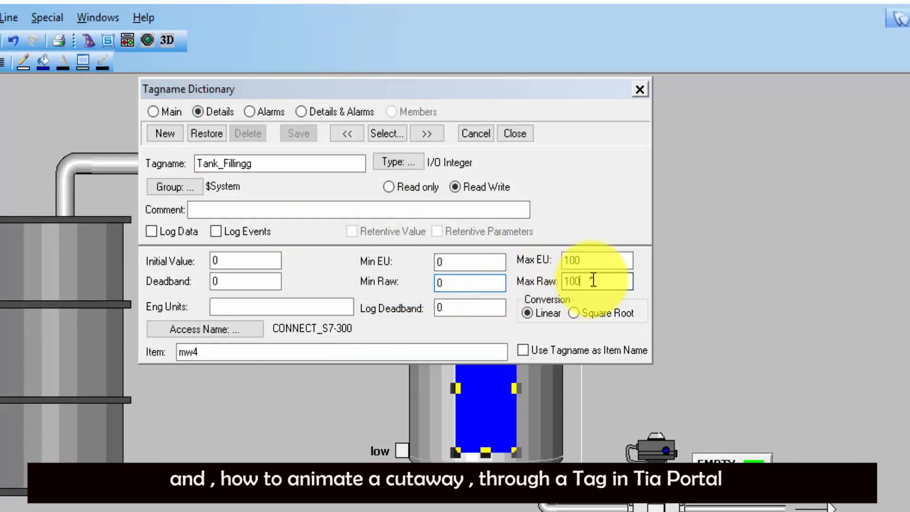
Compare the Tank_Fillingg item name with the TANK_LEVEL address in KEPServerEX, and close the tag definition.
left_click(231, 352)
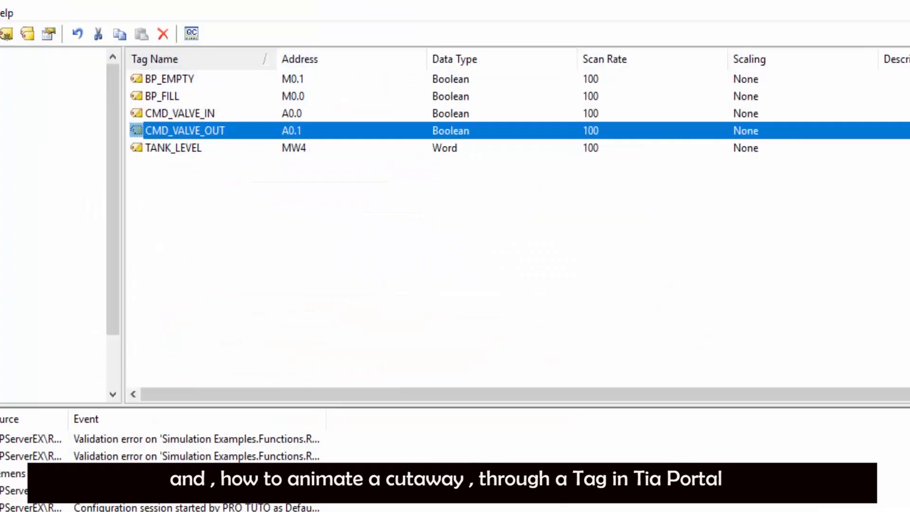
left_click(341, 147)
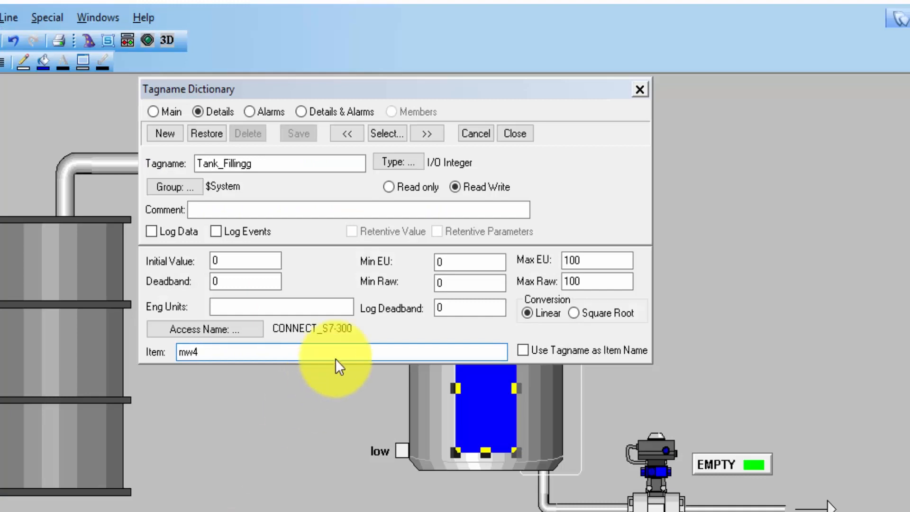
left_click(514, 134)
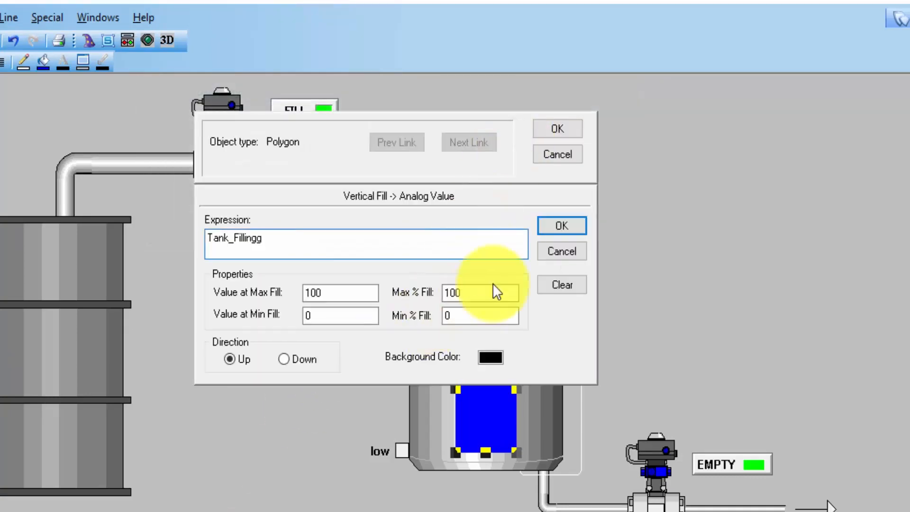
Close the cutaway's vertical fill link without changes and open the settings of the FILL pushbutton beside Valve IN.
left_click(574, 157)
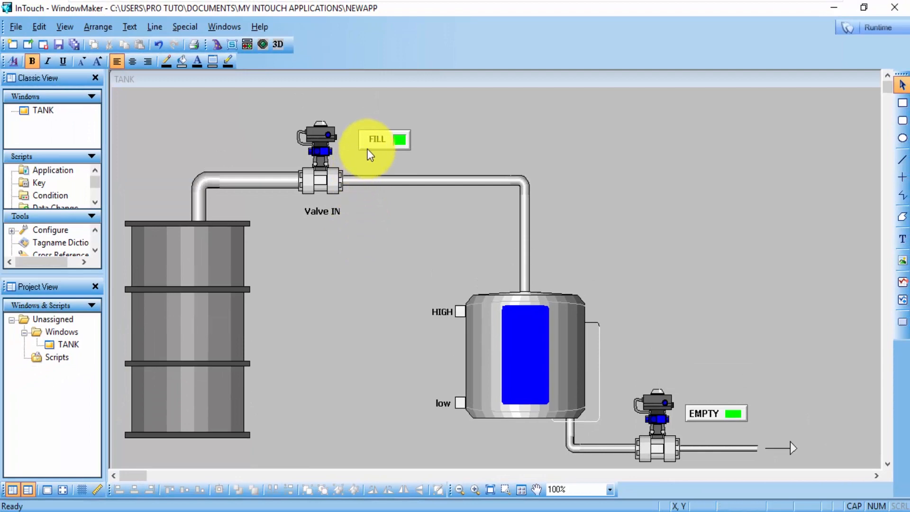
left_click(368, 144)
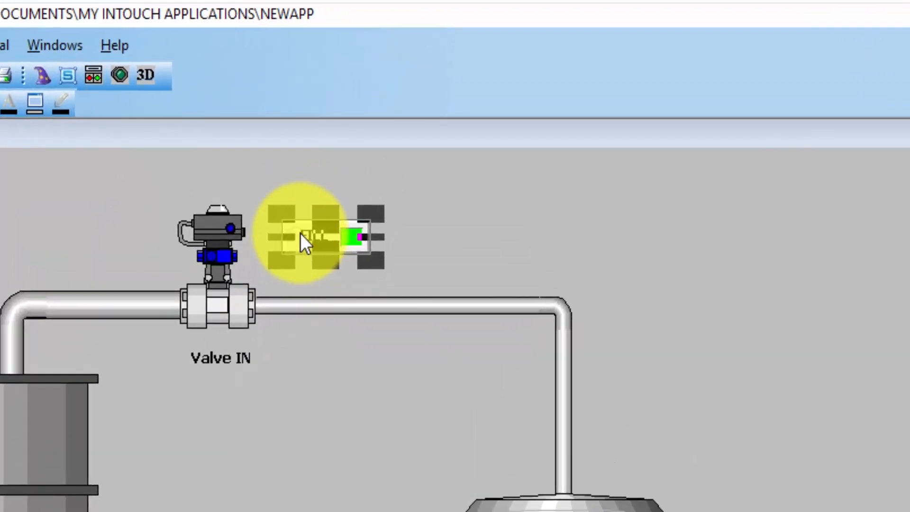
double_click(368, 145)
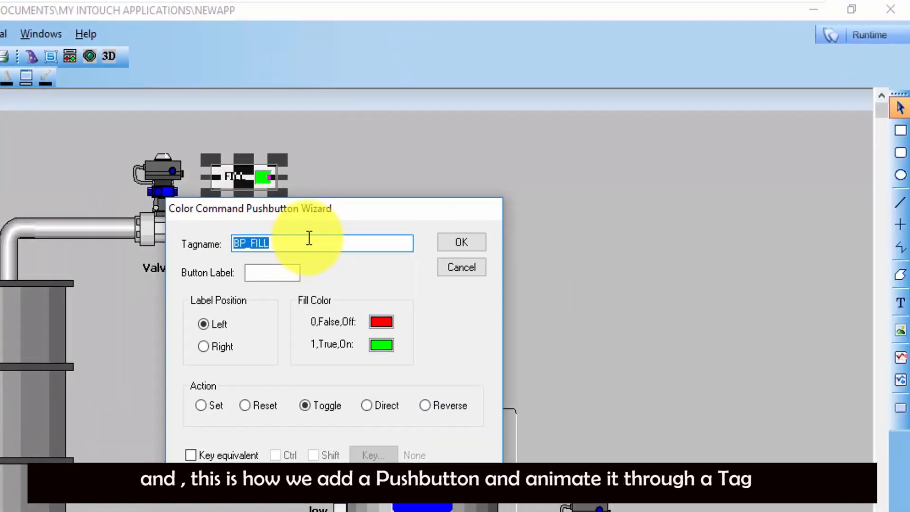
Open the BP_FILL tag definition, review its tag type, access name and item name, and close the pushbutton settings without changes.
double_click(343, 244)
left_click(332, 177)
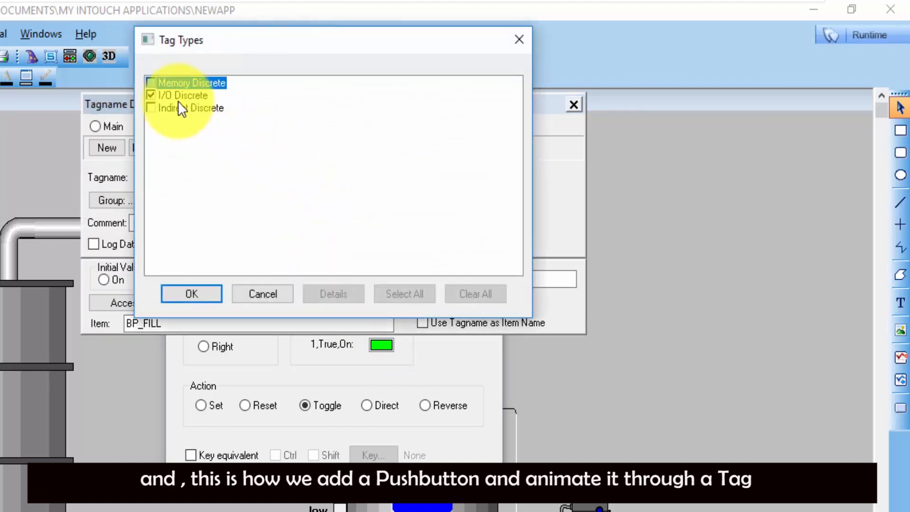
left_click(259, 294)
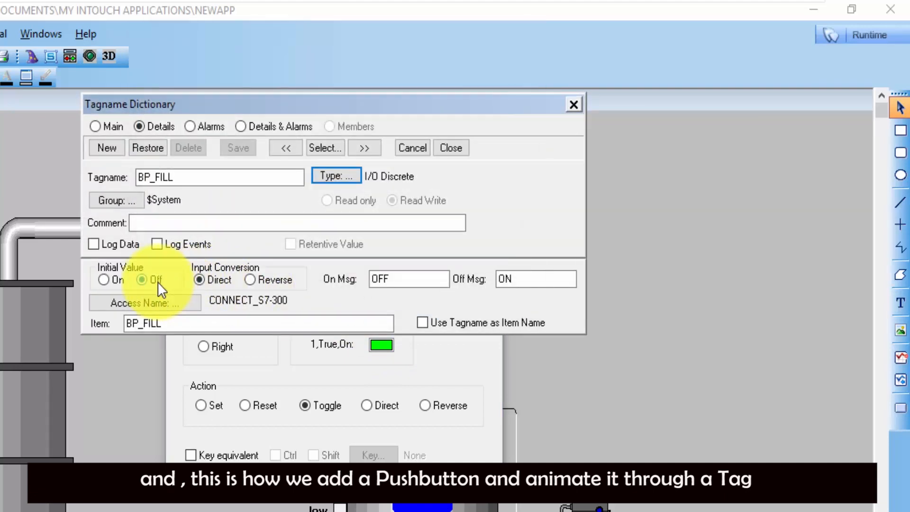
left_click(205, 326)
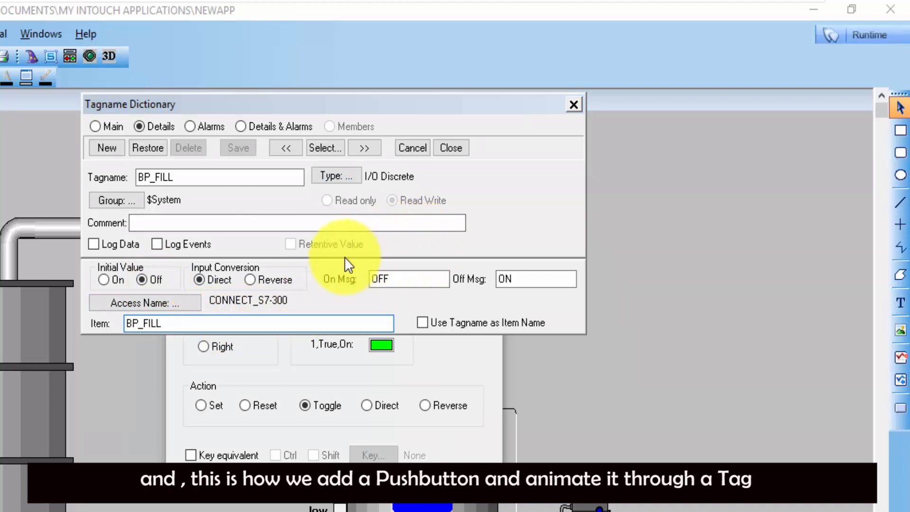
left_click(443, 151)
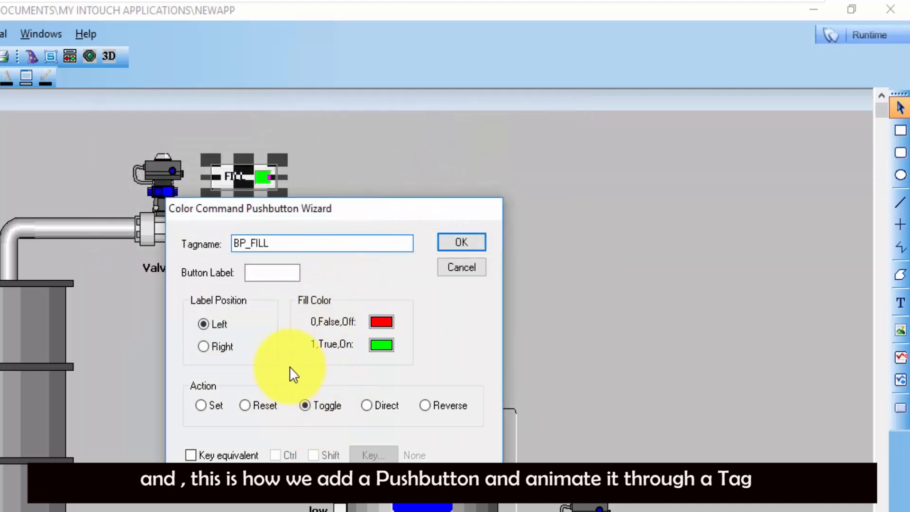
left_click(454, 264)
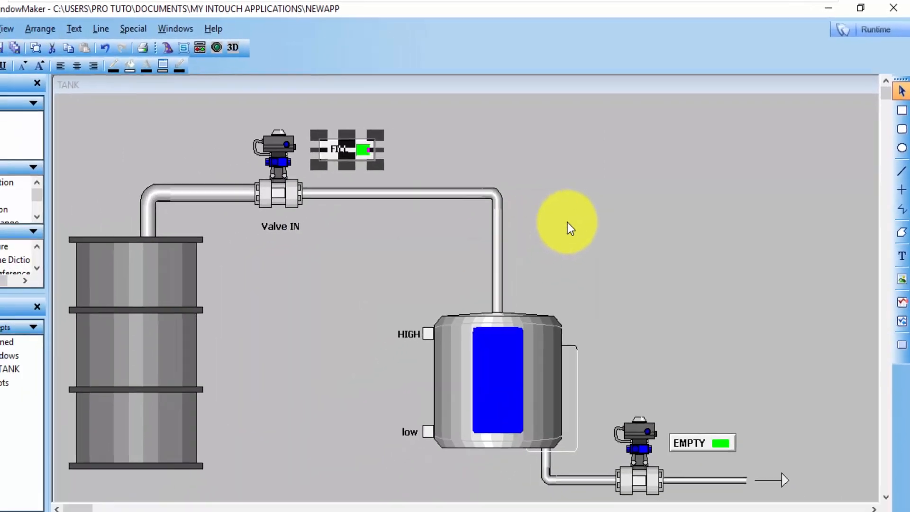
left_click(568, 222)
Open the discrete fill color link of the HIGH level indicator and examine its expression and on/off colors.
scroll(501, 248, "down", 2)
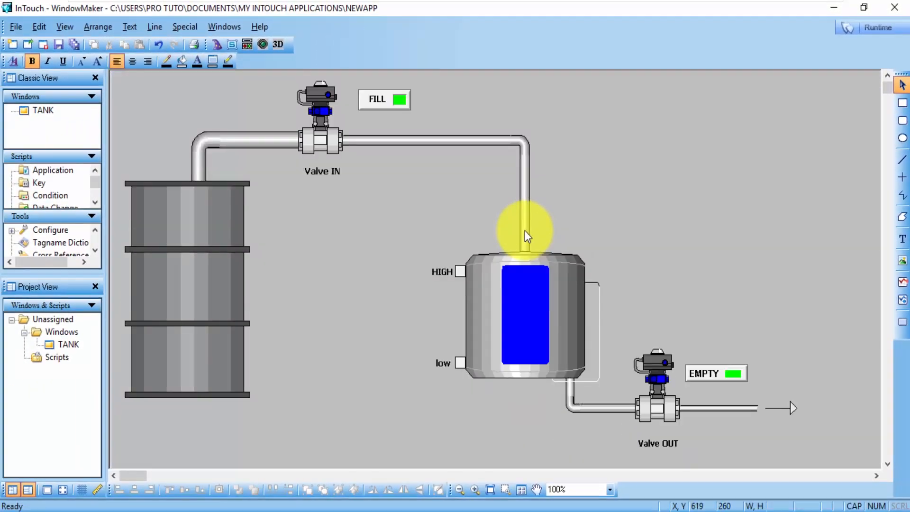
double_click(459, 274)
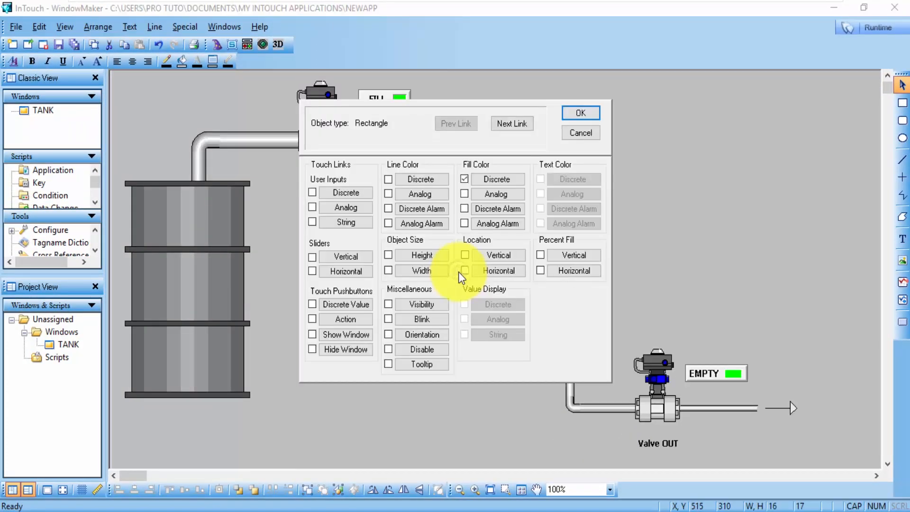
left_click(502, 183)
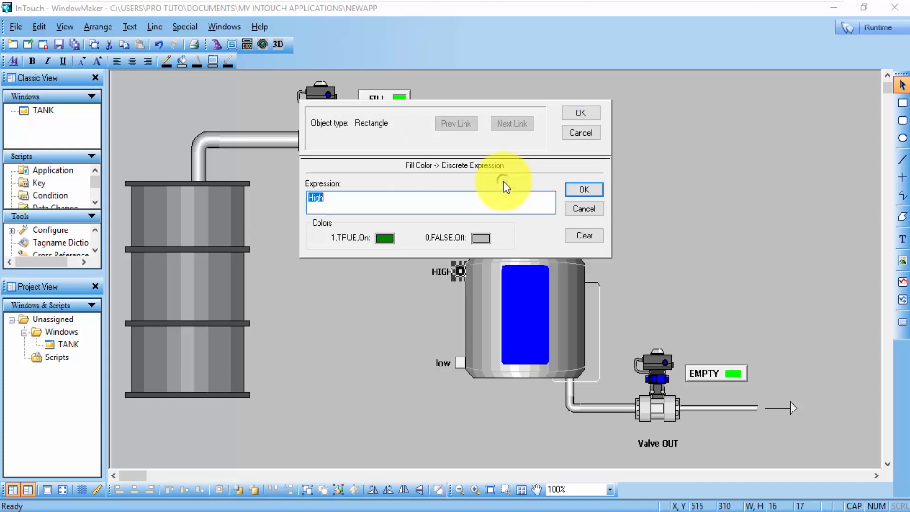
left_click(383, 242)
left_click(385, 242)
Open the High tag definition, review its tag type, and close the indicator's link settings without changes.
double_click(419, 205)
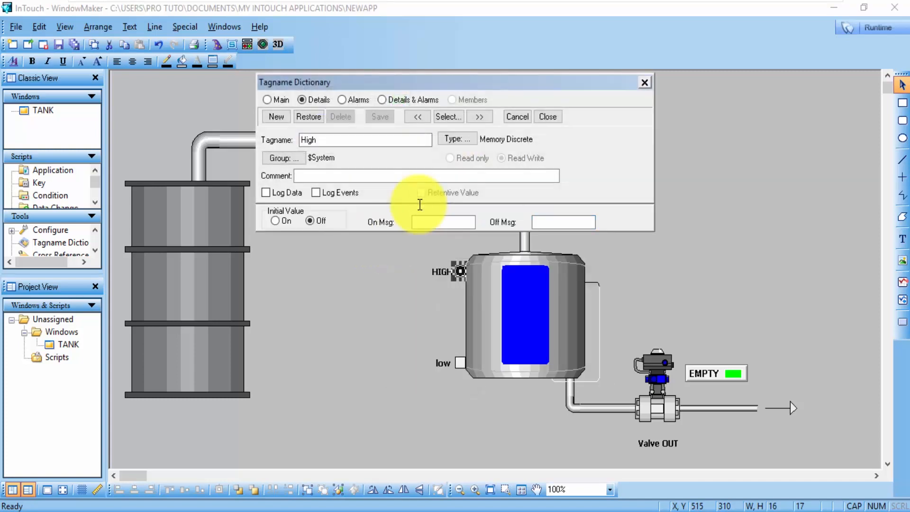
left_click(448, 118)
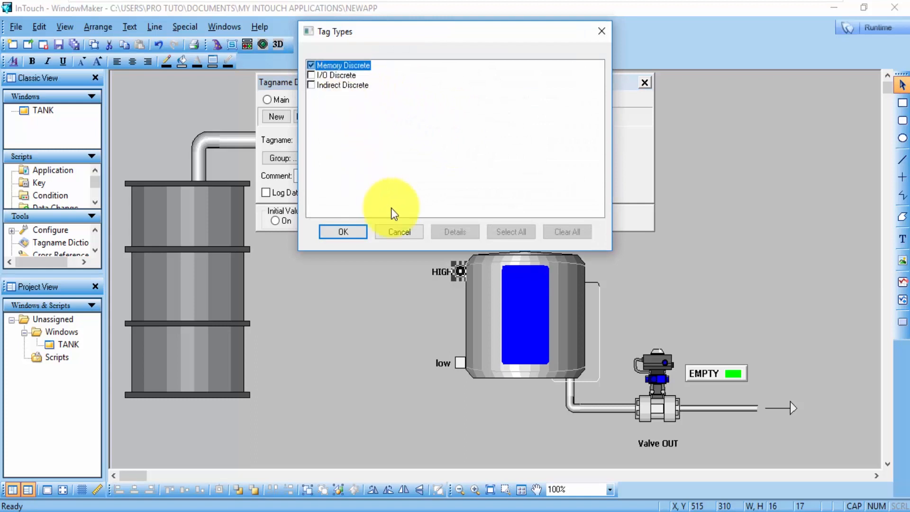
left_click(401, 234)
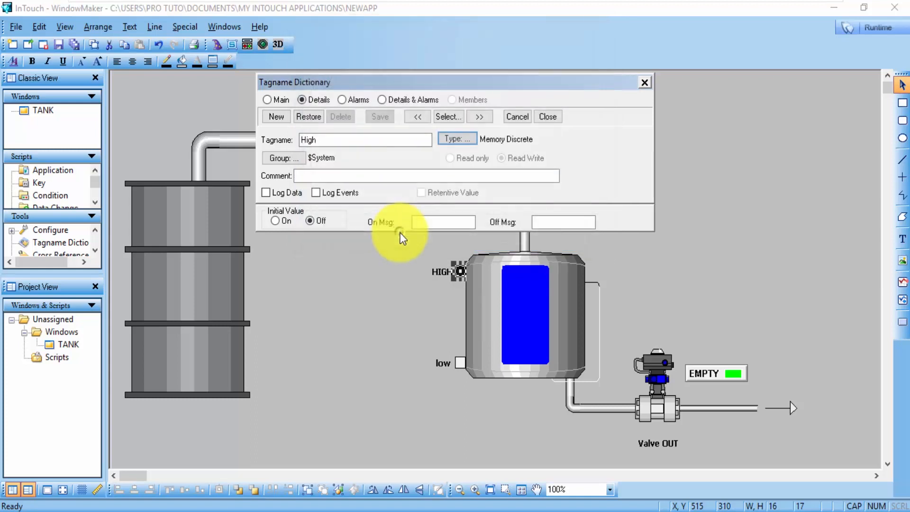
left_click(644, 83)
left_click(596, 192)
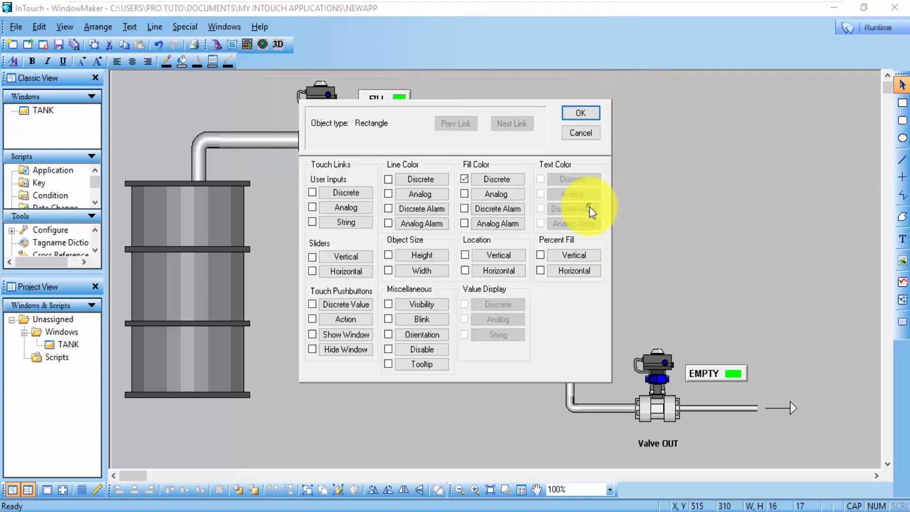
left_click(592, 138)
Switch the application to Runtime and test the tank by operating the FILL pushbutton, followed by the EMPTY pushbutton.
left_click(841, 30)
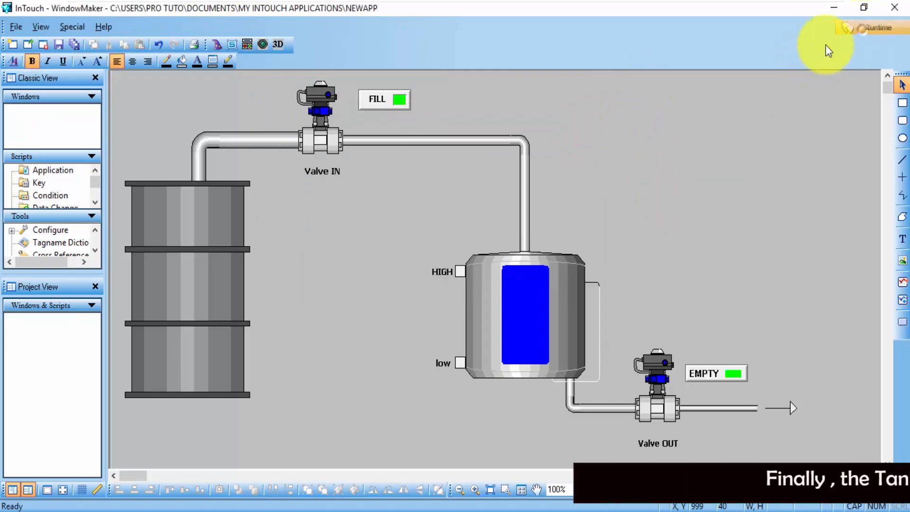
left_click(312, 43)
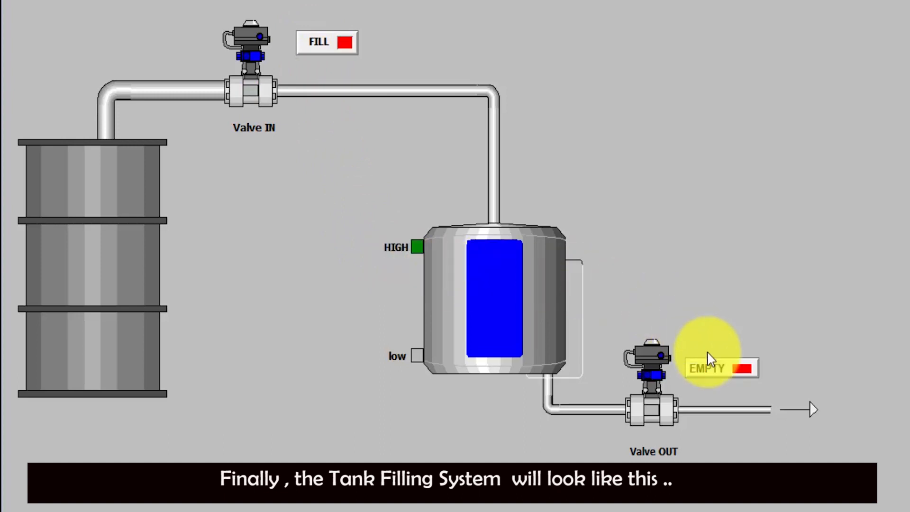
left_click(721, 370)
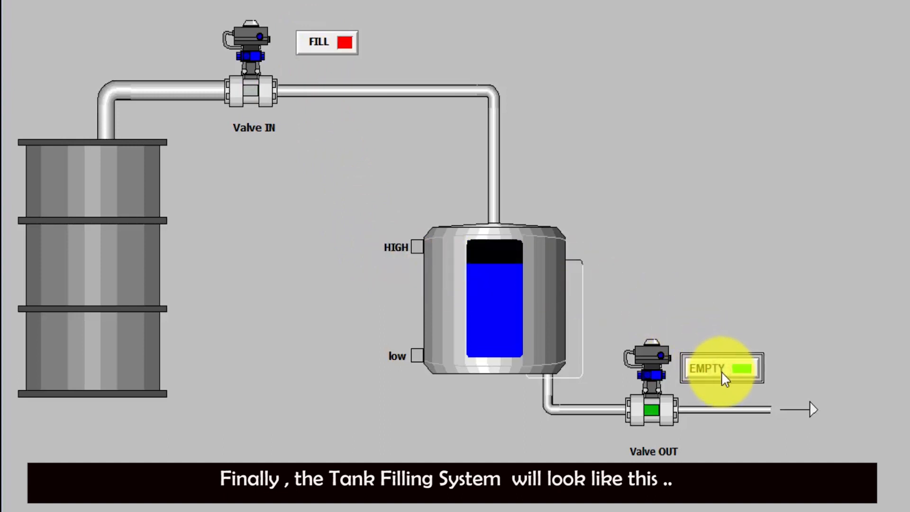